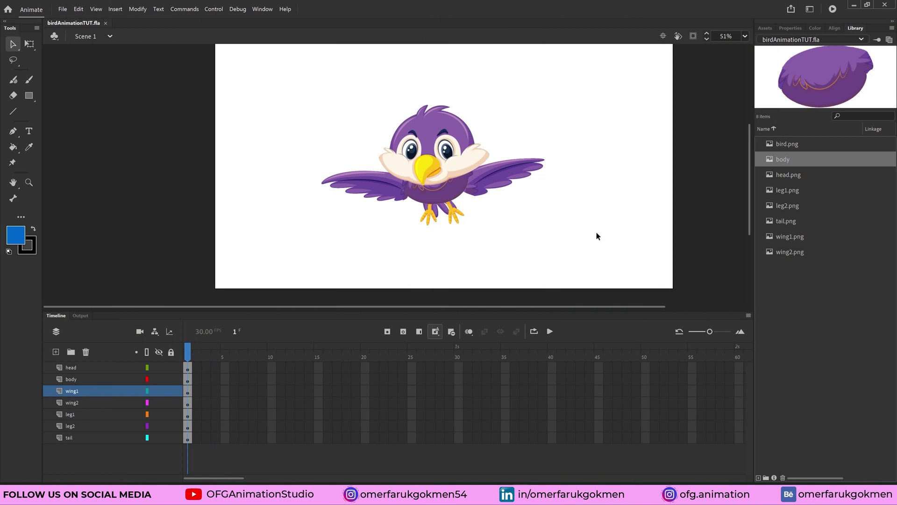
# Step: Preview the imported bird part images in the library, from bird.png through wing2.png
pyautogui.click(788, 145)
pyautogui.click(787, 158)
pyautogui.click(789, 175)
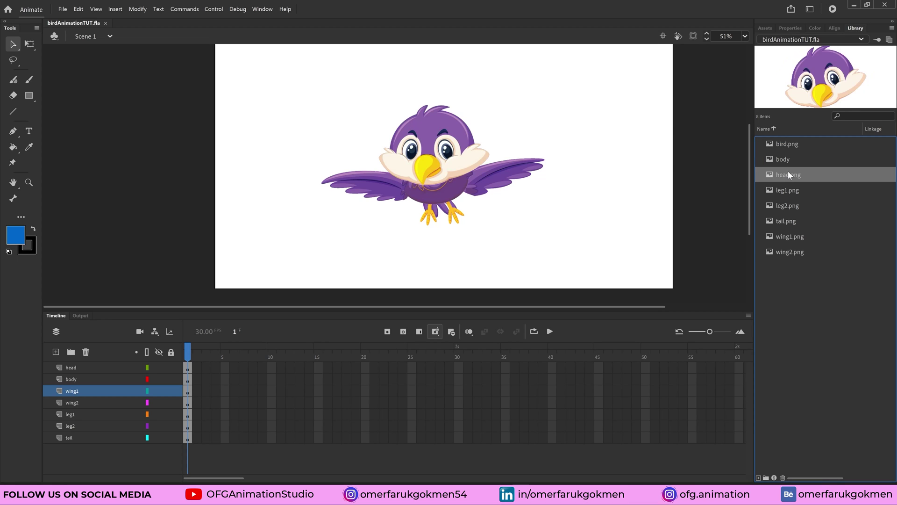
pyautogui.click(788, 190)
pyautogui.click(787, 206)
pyautogui.click(787, 221)
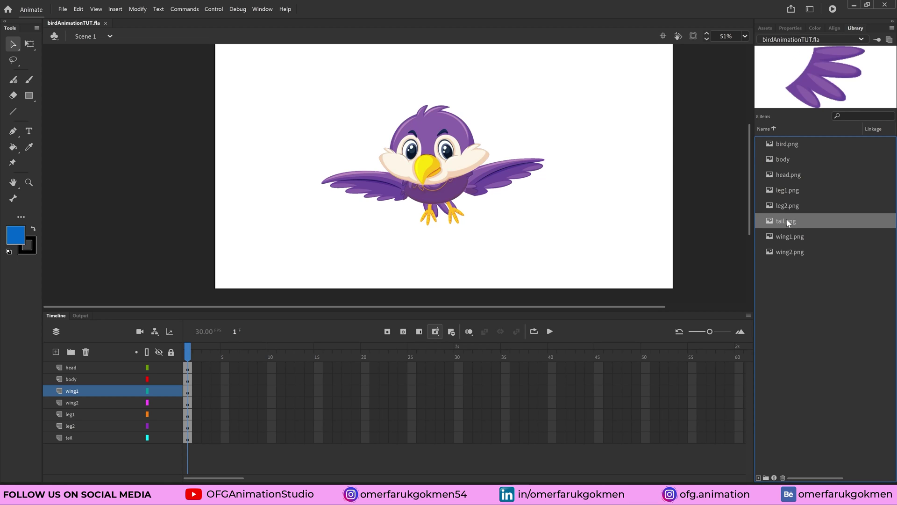
pyautogui.click(788, 236)
pyautogui.click(787, 249)
pyautogui.click(786, 237)
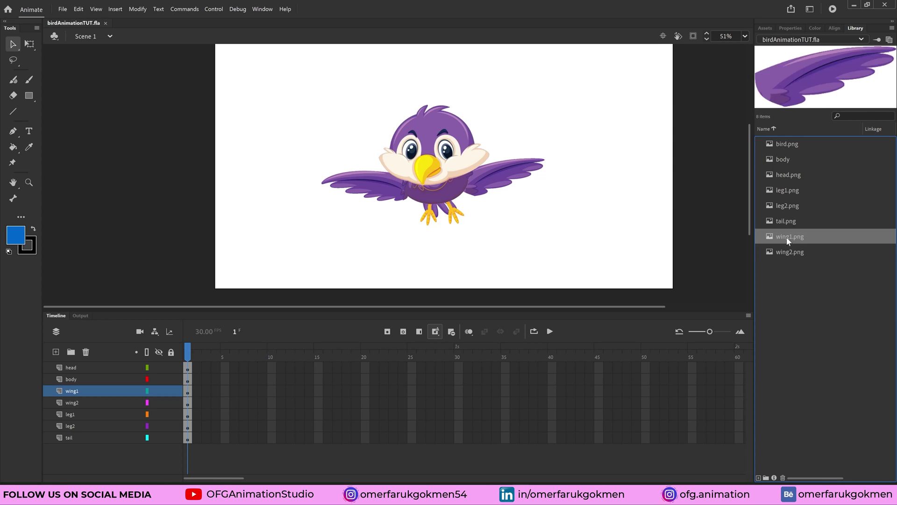
pyautogui.click(788, 222)
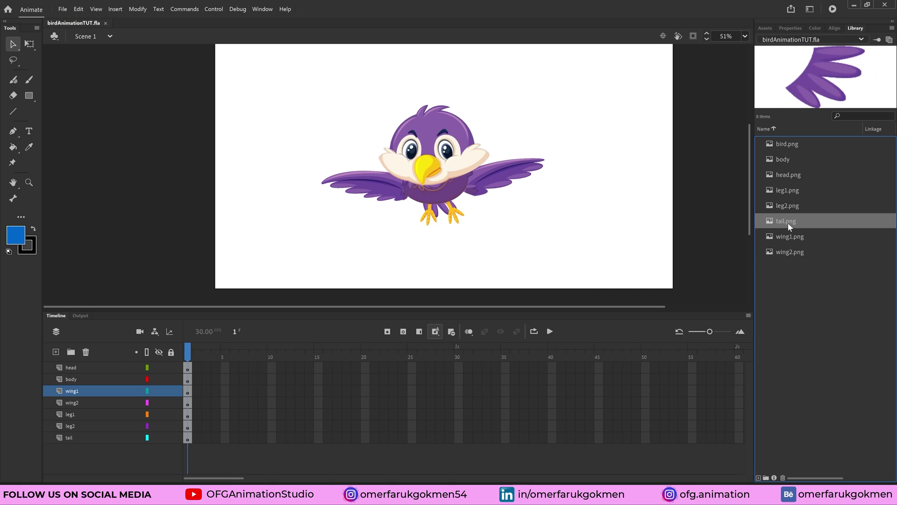
# Step: Check which bird part each timeline layer holds, from head down to tail
pyautogui.click(72, 369)
pyautogui.click(70, 378)
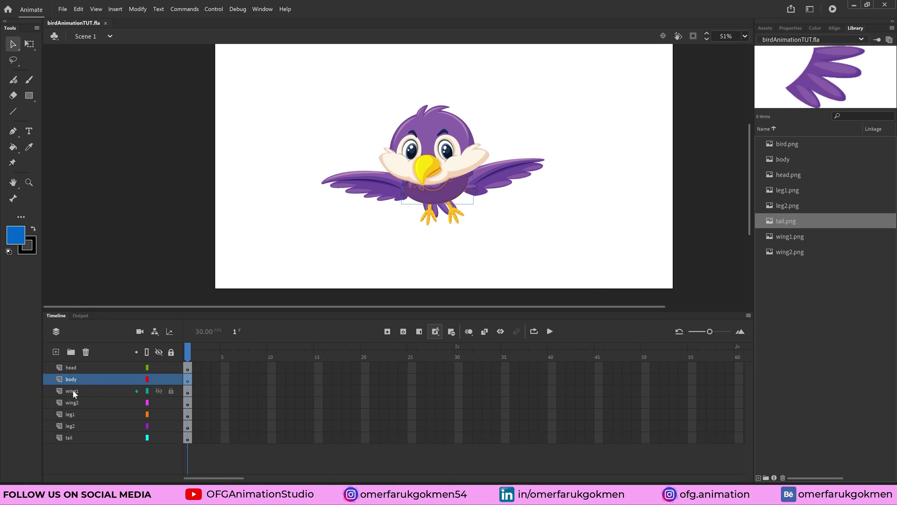
pyautogui.click(72, 391)
pyautogui.click(70, 403)
pyautogui.click(71, 414)
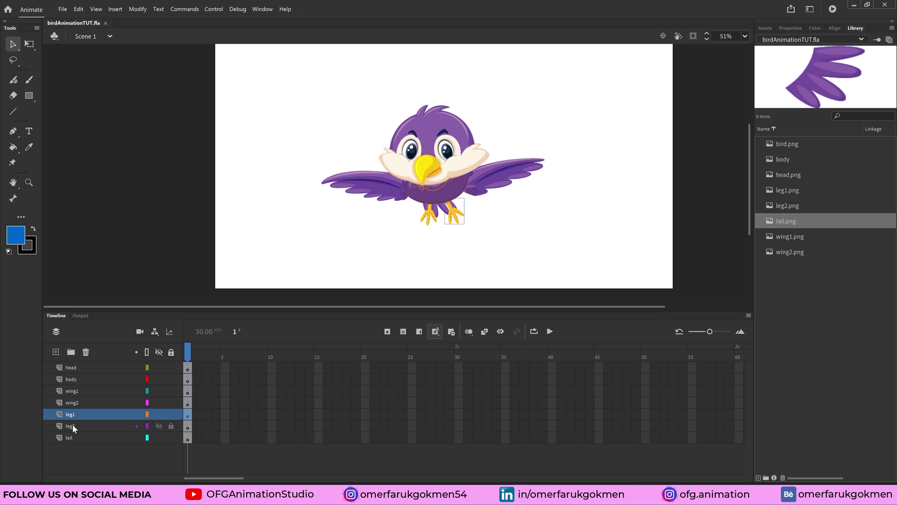
pyautogui.click(72, 425)
pyautogui.click(70, 436)
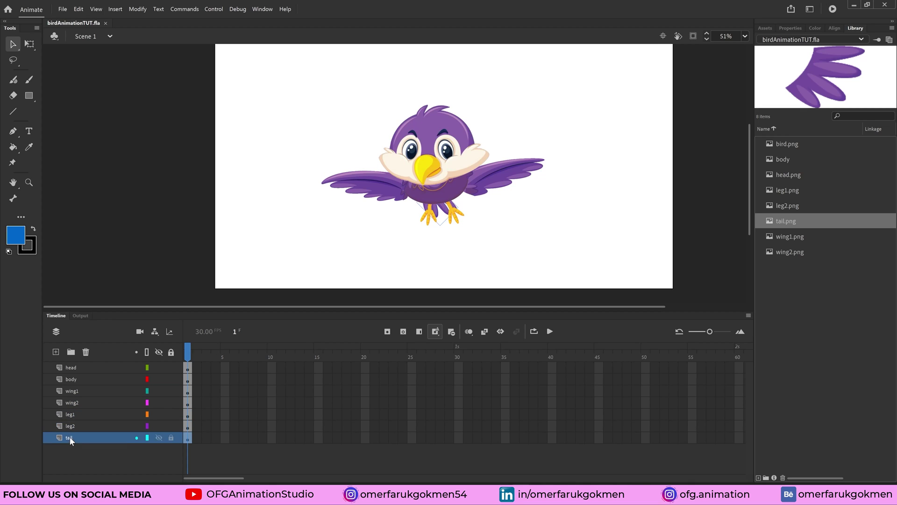
pyautogui.click(72, 427)
pyautogui.click(71, 435)
pyautogui.click(72, 427)
pyautogui.click(72, 415)
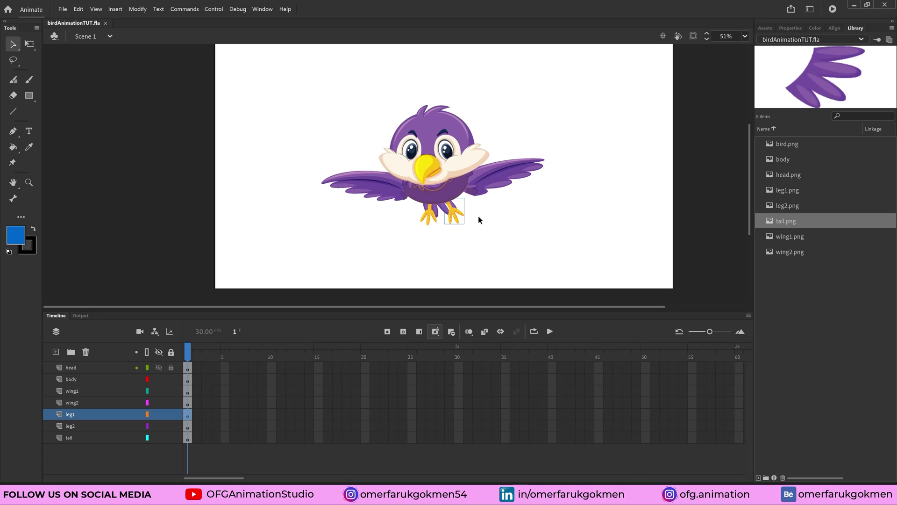
# Step: Hide the body, wing1, wing2, leg1, leg2 and tail layers, leaving only the head layer shown
pyautogui.click(77, 367)
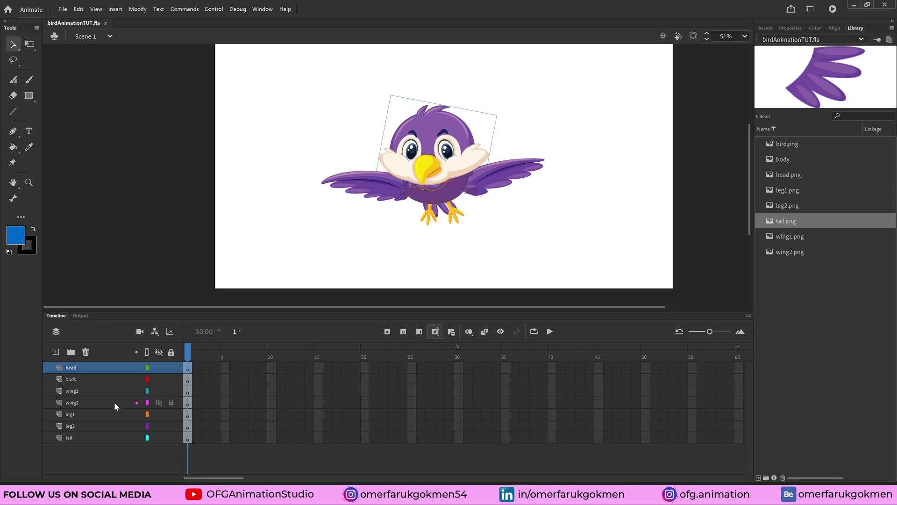
pyautogui.click(158, 391)
pyautogui.click(158, 401)
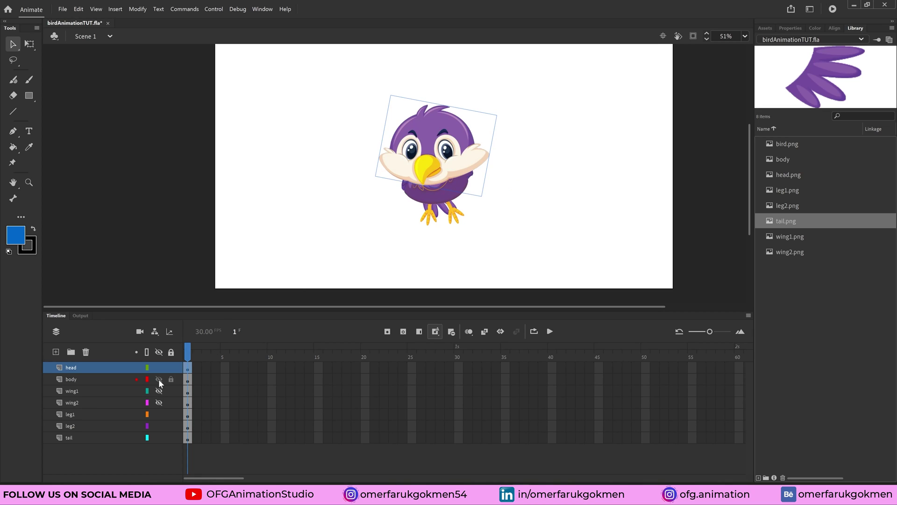
pyautogui.moveTo(158, 379); pyautogui.dragTo(165, 436)
pyautogui.click(329, 165)
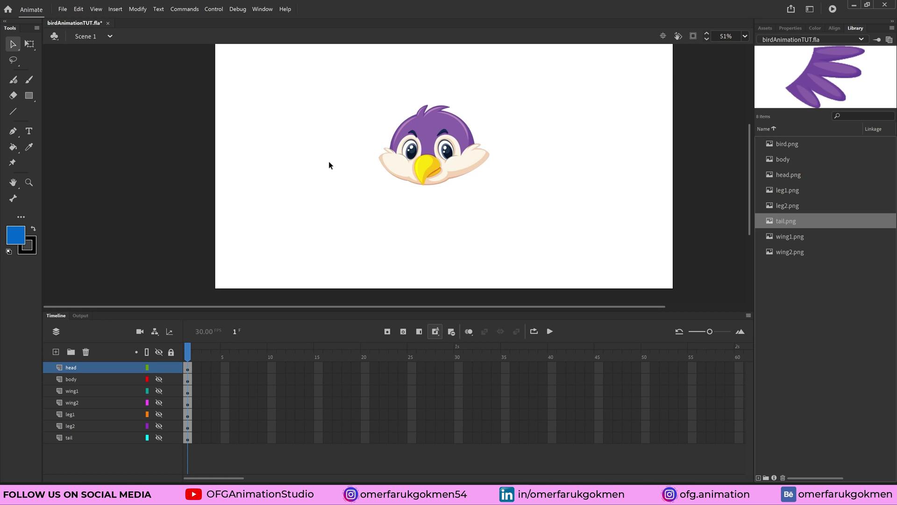
# Step: Convert the bird's head artwork into a graphic symbol named head
pyautogui.moveTo(337, 88); pyautogui.dragTo(581, 255)
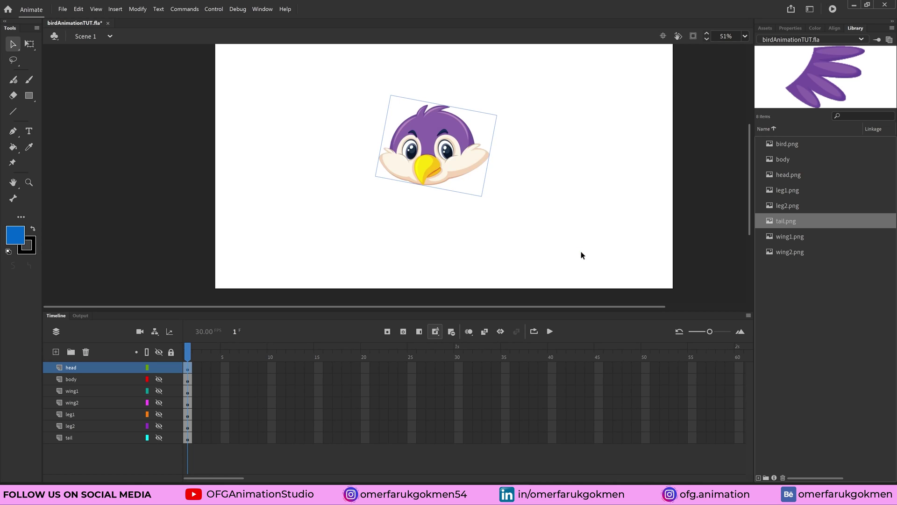
pyautogui.rightClick(439, 153)
pyautogui.click(461, 408)
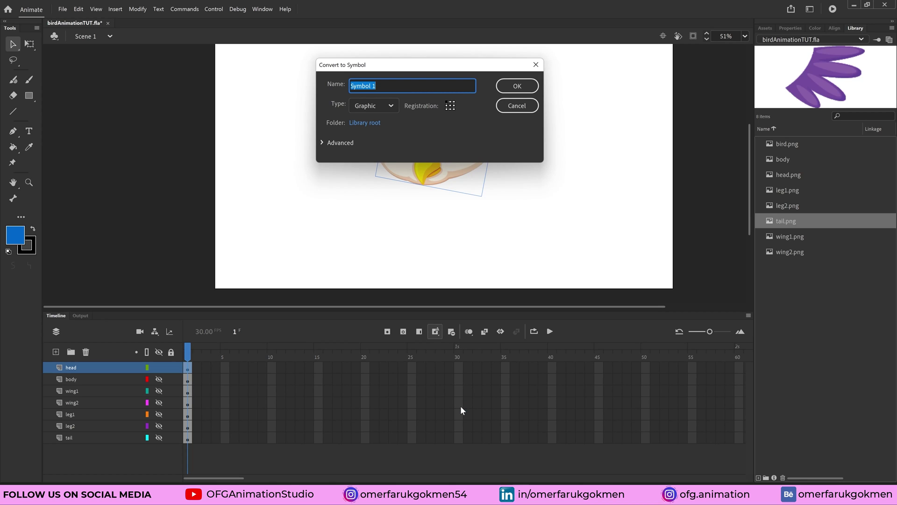
pyautogui.write('HEA')
pyautogui.press('capslock')
pyautogui.press('BackSpace')
pyautogui.press('BackSpace')
pyautogui.write('head')
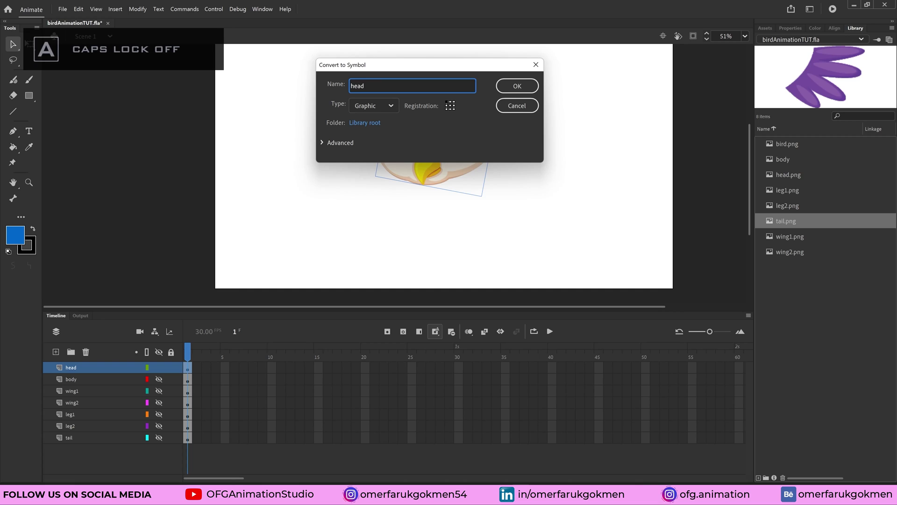
pyautogui.click(517, 87)
# Step: Isolate the body layer and convert its artwork into a graphic symbol named bodyy
pyautogui.click(156, 380)
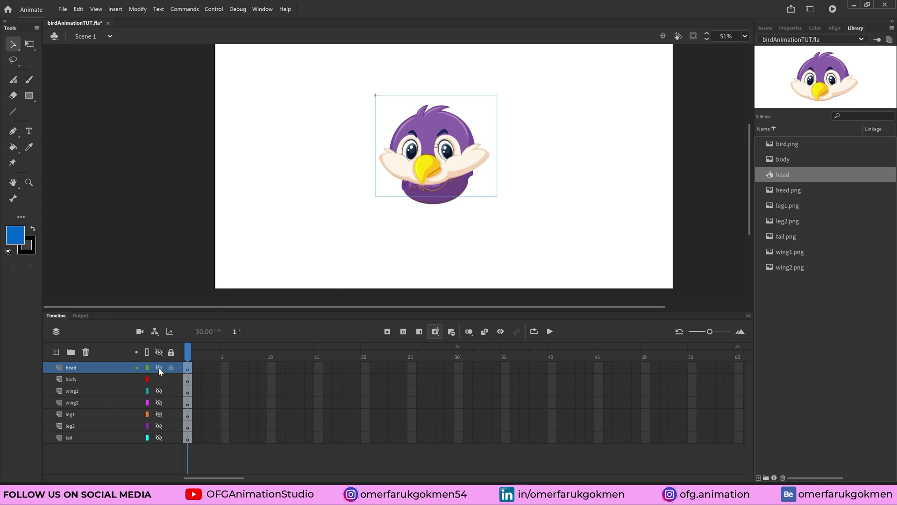
pyautogui.click(159, 367)
pyautogui.hotkey('ctrl', 'a')
pyautogui.press('F8')
pyautogui.write('bodyy')
pyautogui.press('Return')
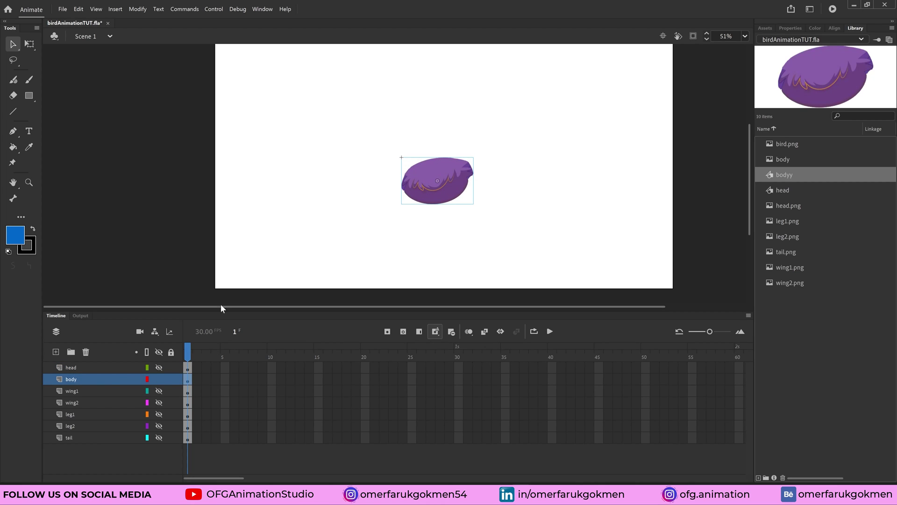
# Step: Show the head, body, wing1 and wing2 layers together and check the artwork on both wing layers
pyautogui.click(159, 379)
pyautogui.click(158, 368)
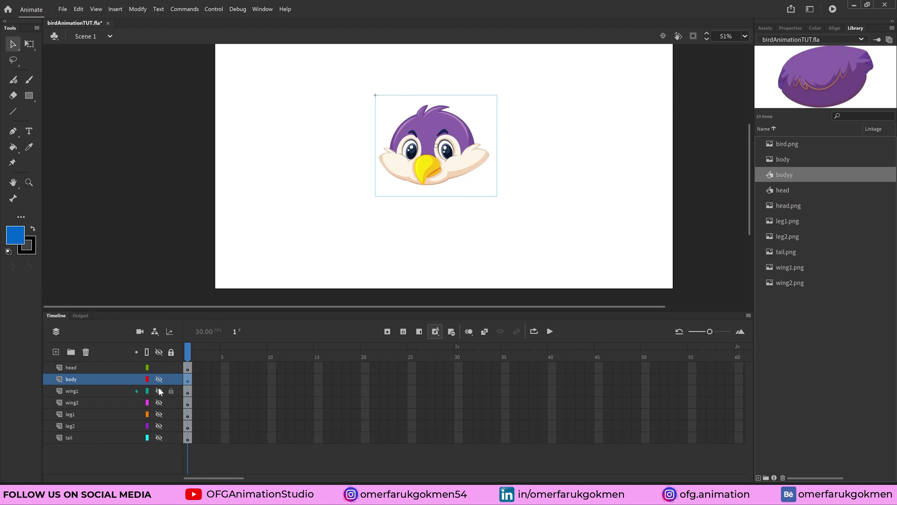
pyautogui.click(159, 392)
pyautogui.click(158, 401)
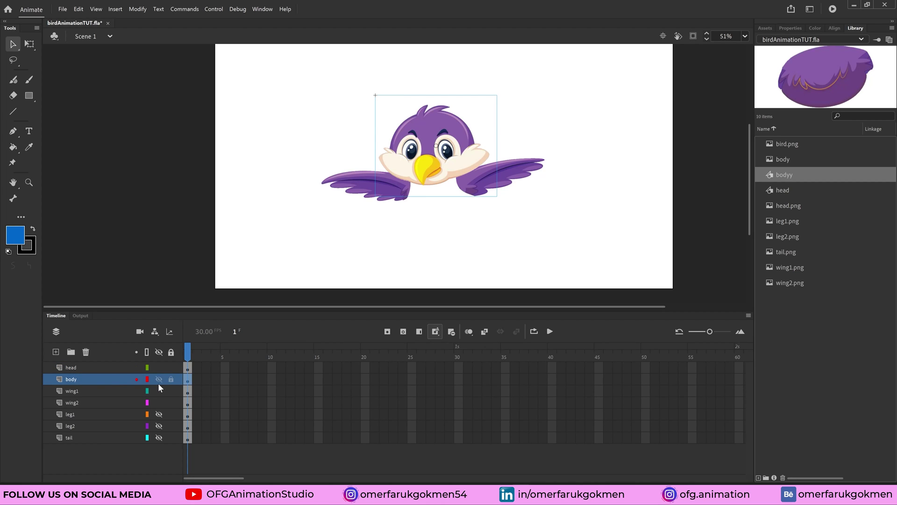
pyautogui.click(158, 381)
pyautogui.click(77, 395)
pyautogui.click(74, 401)
pyautogui.click(76, 392)
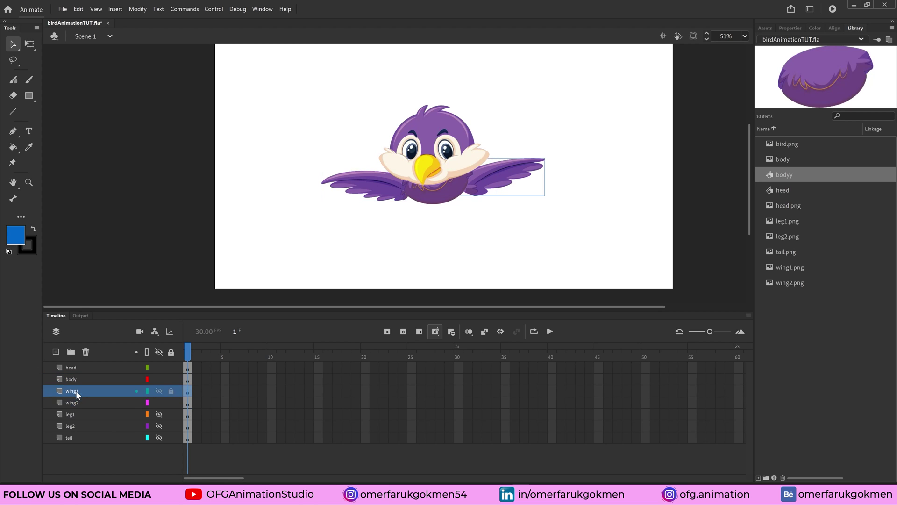
pyautogui.click(72, 403)
pyautogui.click(110, 416)
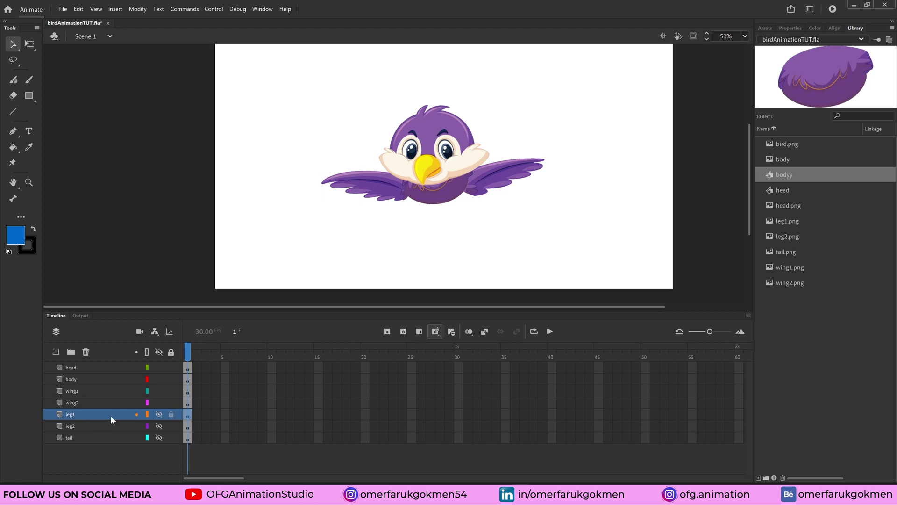
# Step: Show only the leg1 and leg2 layers and convert the leg1 artwork into a graphic symbol named leg1
pyautogui.keyDown('alt'); pyautogui.click(159, 414); pyautogui.keyUp('alt')
pyautogui.click(159, 426)
pyautogui.click(449, 212)
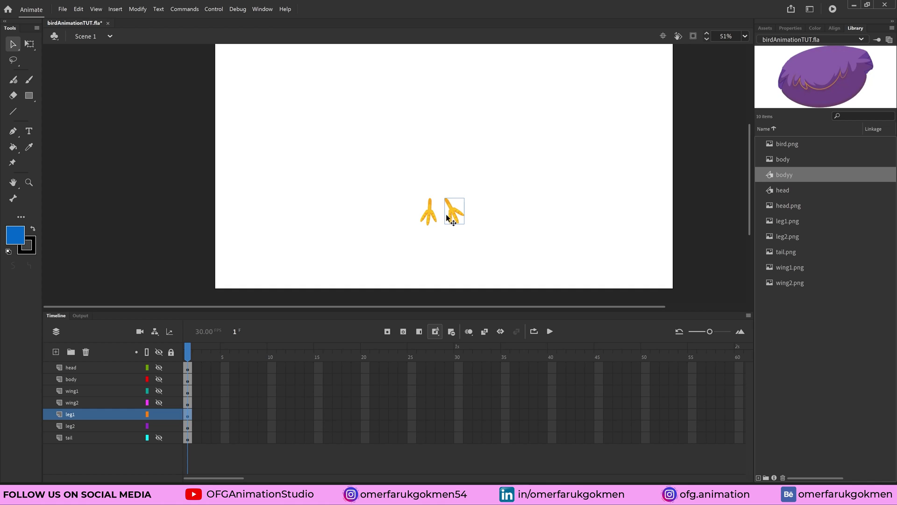
pyautogui.rightClick(451, 212)
pyautogui.click(481, 443)
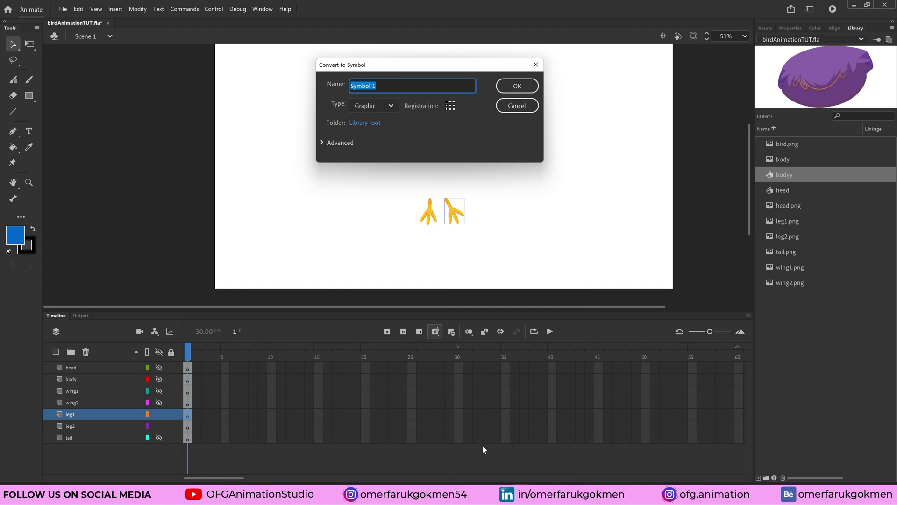
pyautogui.write('leg1')
pyautogui.press('Return')
# Step: Hide the leg1 layer and convert the leg2 artwork into a graphic symbol named leg2
pyautogui.click(159, 414)
pyautogui.click(428, 212)
pyautogui.rightClick(429, 213)
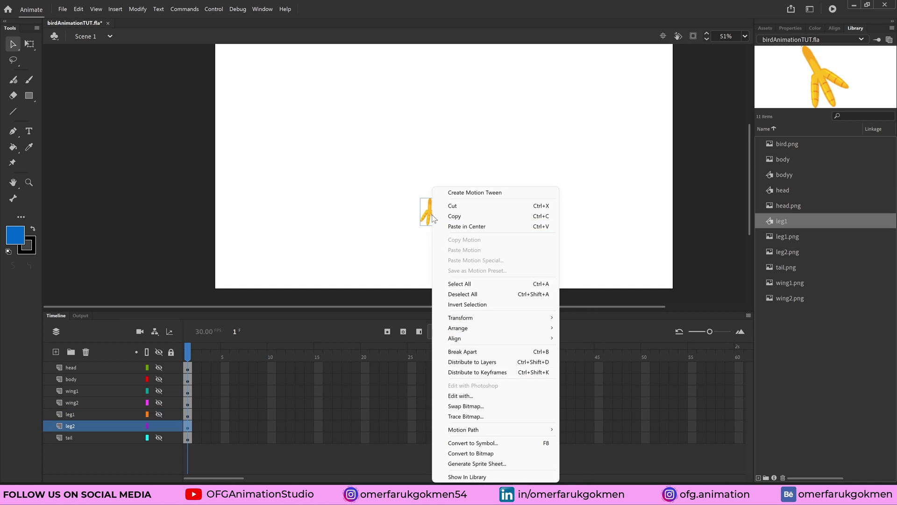
pyautogui.click(469, 444)
pyautogui.write('leg2')
pyautogui.press('Return')
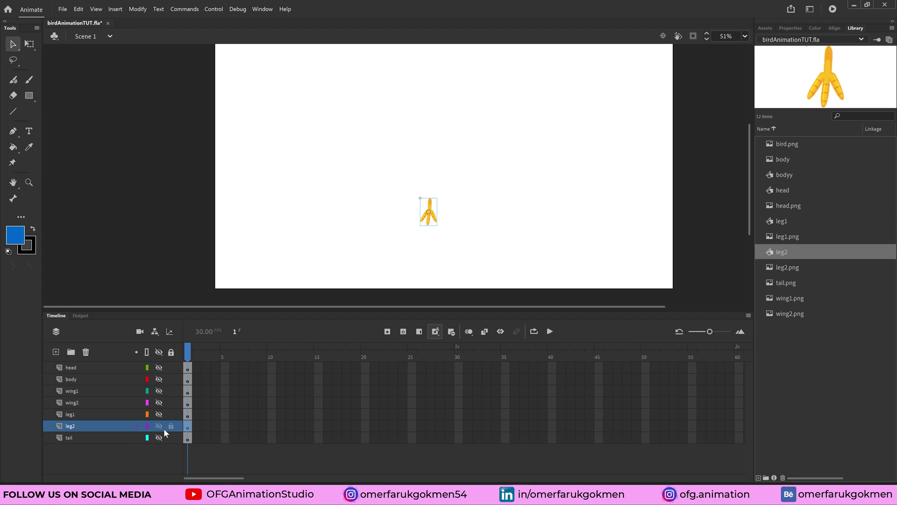
# Step: Isolate the tail layer and convert its artwork into a graphic symbol named tail
pyautogui.click(159, 426)
pyautogui.click(158, 434)
pyautogui.moveTo(393, 189); pyautogui.dragTo(509, 252)
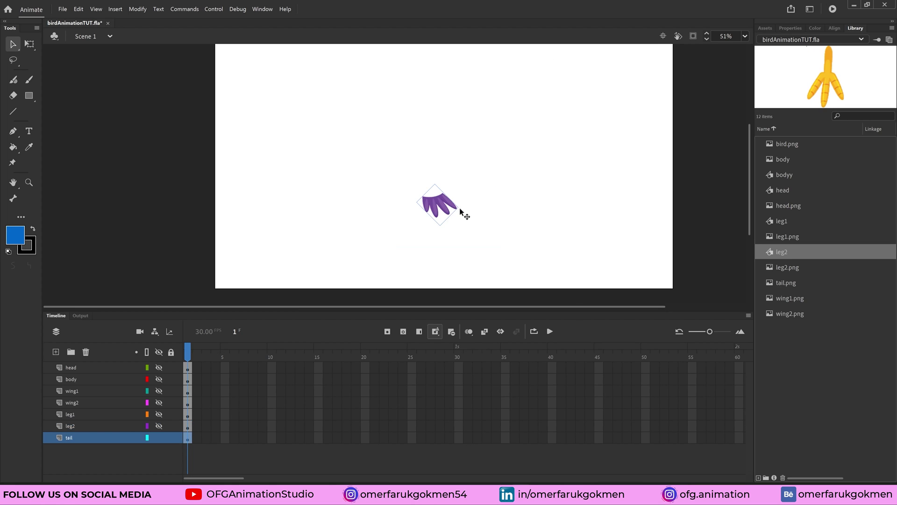
pyautogui.rightClick(447, 201)
pyautogui.click(498, 443)
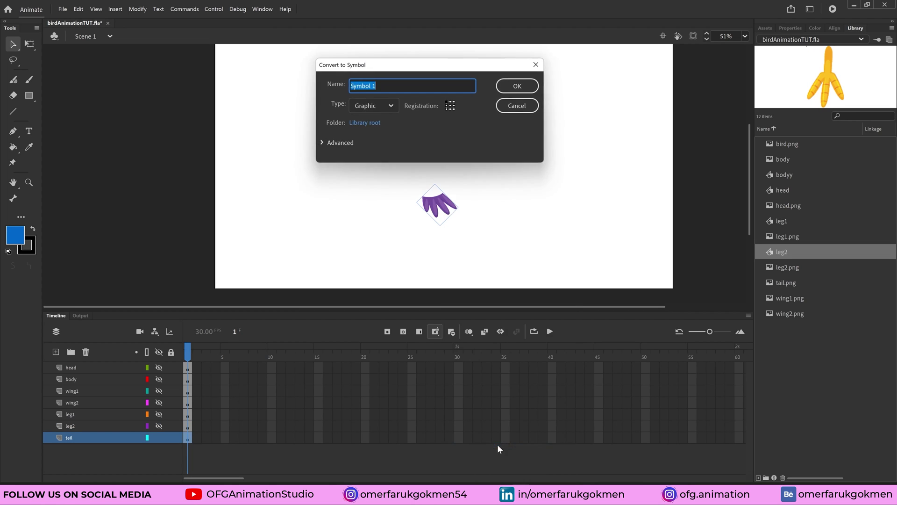
pyautogui.write('tal')
pyautogui.press('Return')
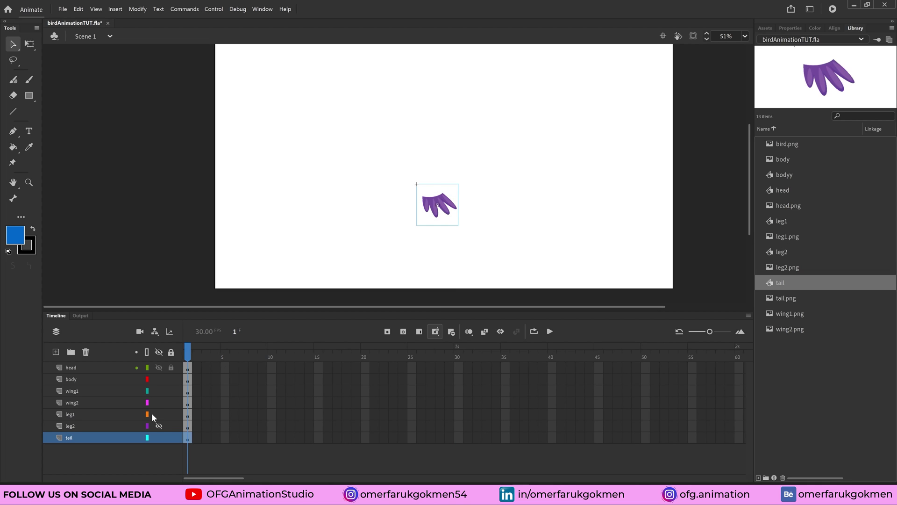
# Step: Unhide all layers and lower the transformation points of the head to its neck and of the body to its lower edge
pyautogui.click(159, 367)
pyautogui.click(443, 149)
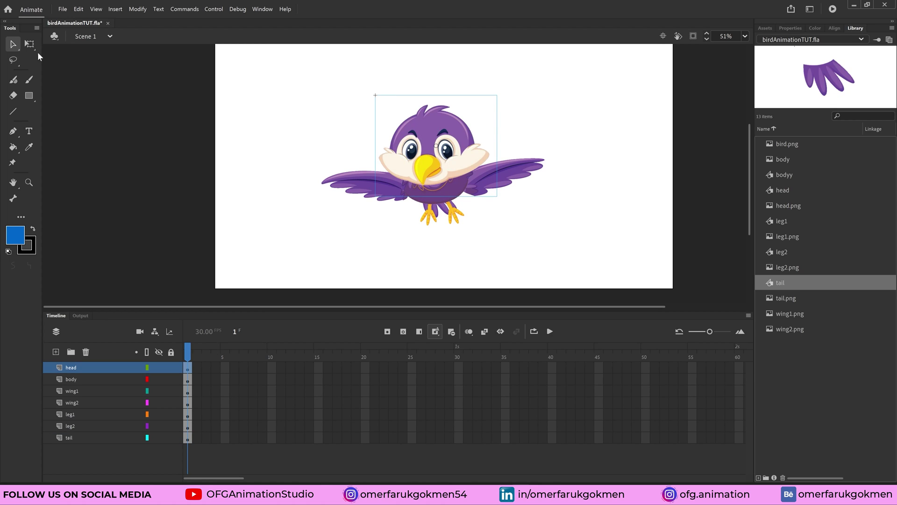
pyautogui.click(29, 43)
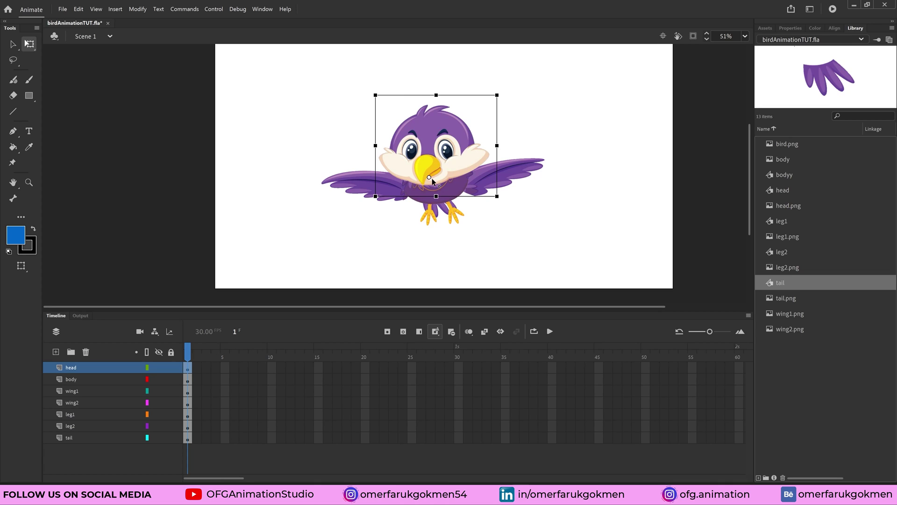
pyautogui.moveTo(434, 180); pyautogui.dragTo(434, 185)
pyautogui.click(102, 379)
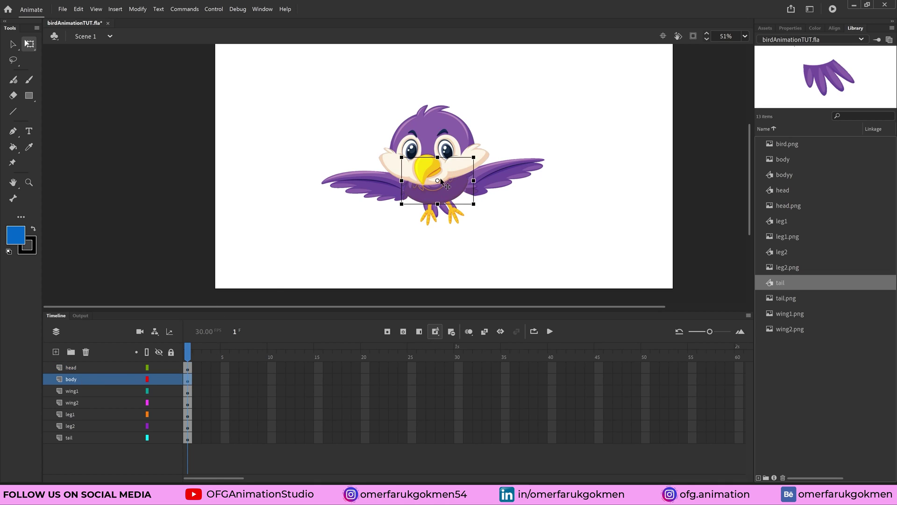
pyautogui.moveTo(437, 183); pyautogui.dragTo(437, 199)
# Step: Move the transformation points of leg1 and leg2 to the top of each leg, where it joins the body
pyautogui.click(74, 414)
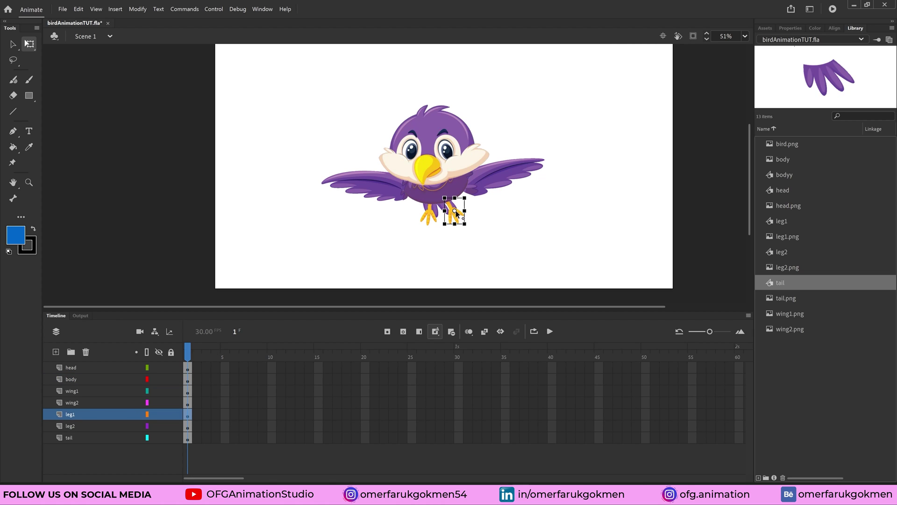
pyautogui.scroll(2, 456, 214)
pyautogui.moveTo(455, 212); pyautogui.dragTo(441, 193)
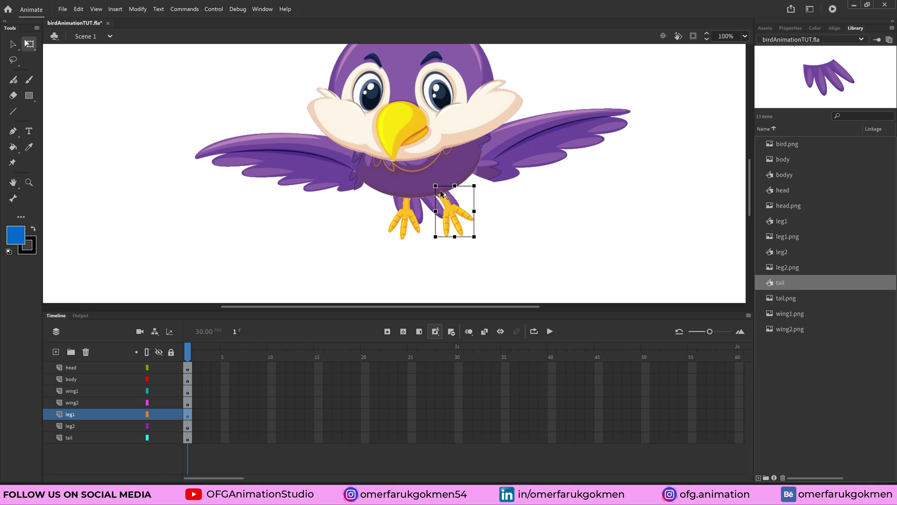
pyautogui.click(92, 426)
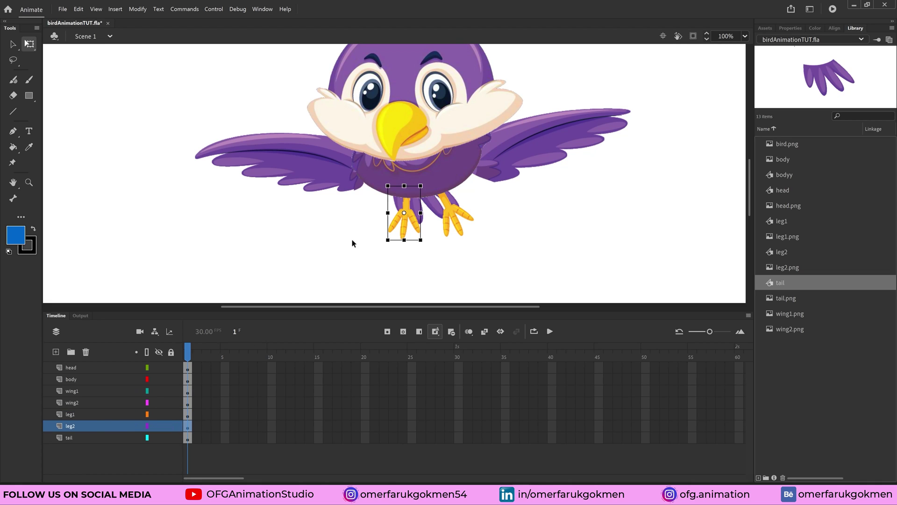
pyautogui.moveTo(404, 213); pyautogui.dragTo(409, 194)
# Step: Raise the tail's transformation point toward where it joins the body and save the file
pyautogui.click(93, 437)
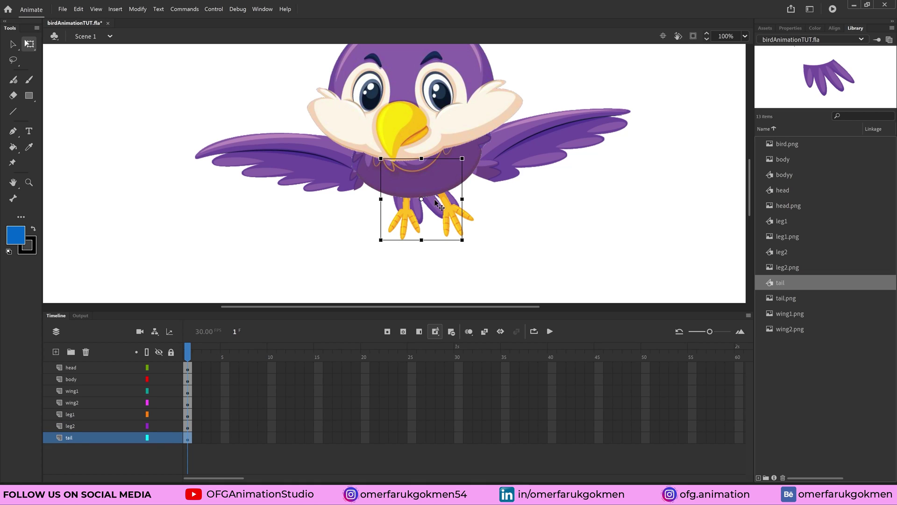
pyautogui.hotkey('ctrl', 's')
pyautogui.scroll(-5, 465, 195)
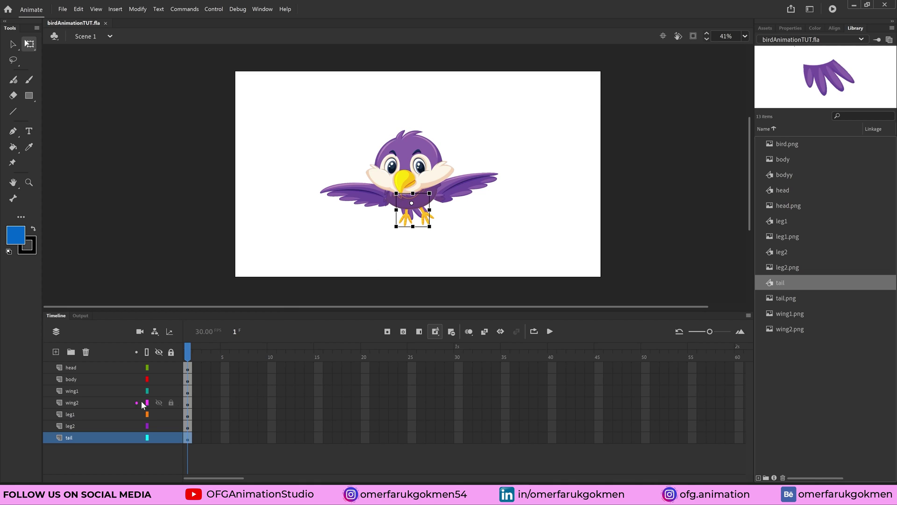
# Step: Hide the head, body, leg1, leg2 and tail layers, leaving only the two wing layers shown
pyautogui.click(97, 379)
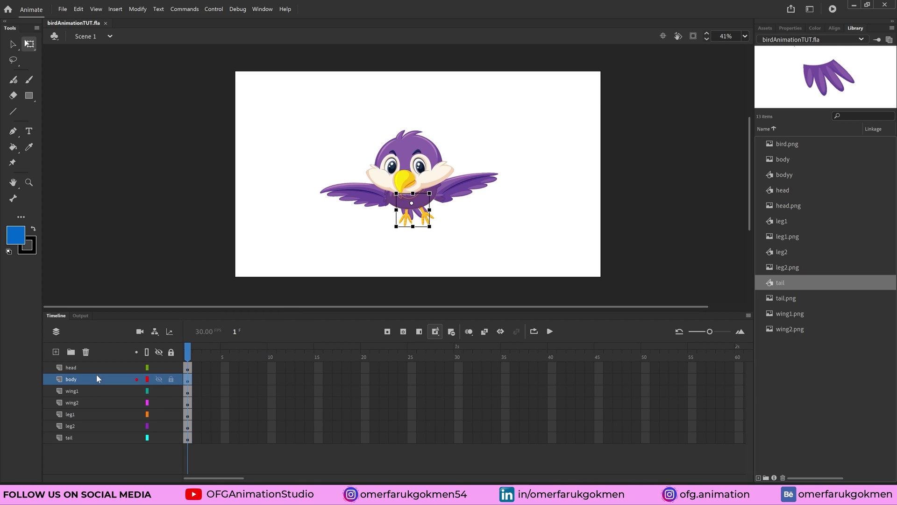
pyautogui.click(159, 367)
pyautogui.click(158, 379)
pyautogui.moveTo(158, 414); pyautogui.dragTo(156, 444)
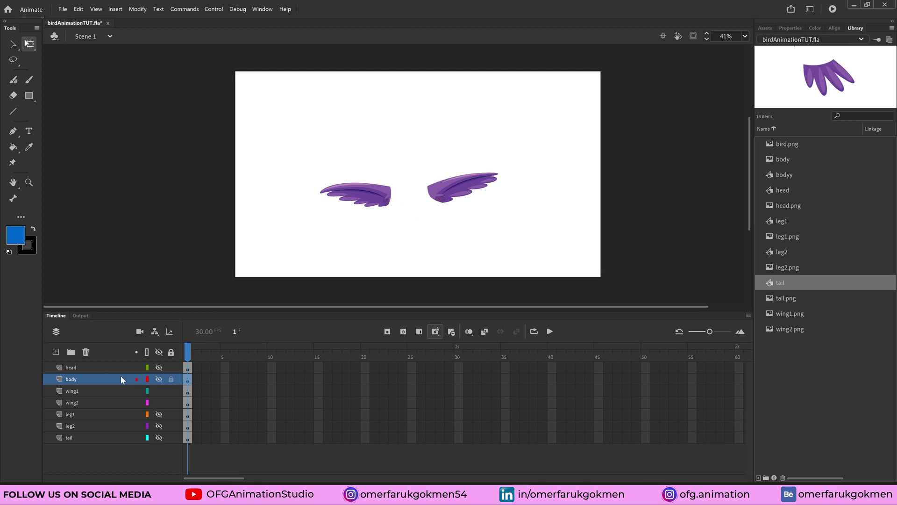
# Step: Move the transformation points of wing1 and wing2 to each wing's inner end, where it joins the body
pyautogui.click(72, 391)
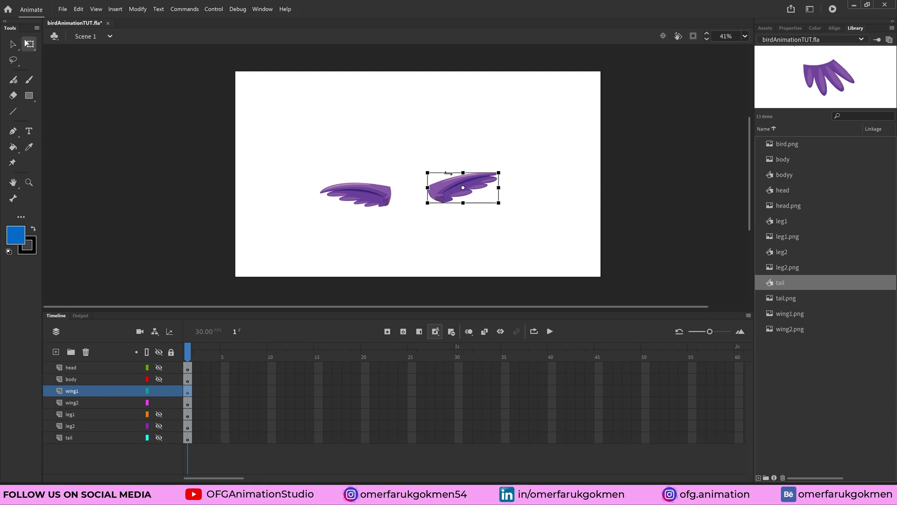
pyautogui.moveTo(463, 188); pyautogui.dragTo(430, 198)
pyautogui.click(79, 402)
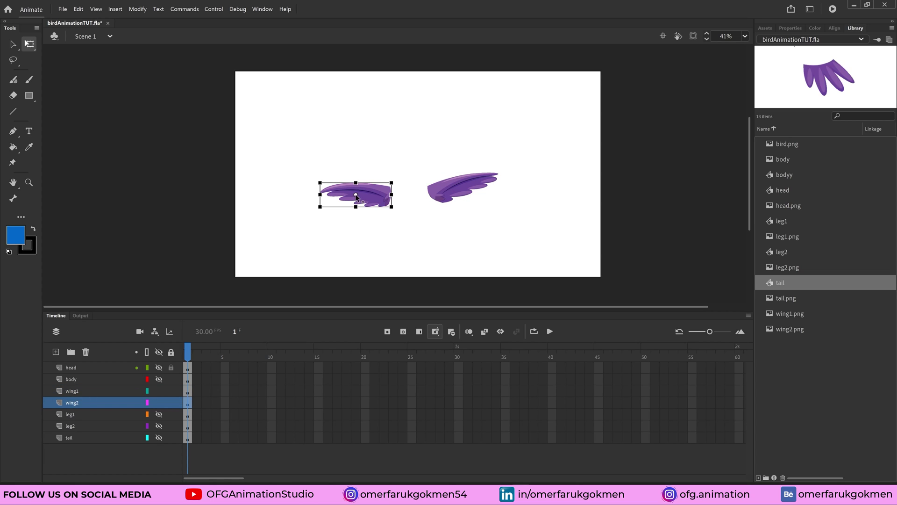
pyautogui.moveTo(390, 202); pyautogui.dragTo(392, 206)
# Step: Rig wing1 with the Asset Warp tool, placing joints at its base, middle and tip
pyautogui.click(89, 390)
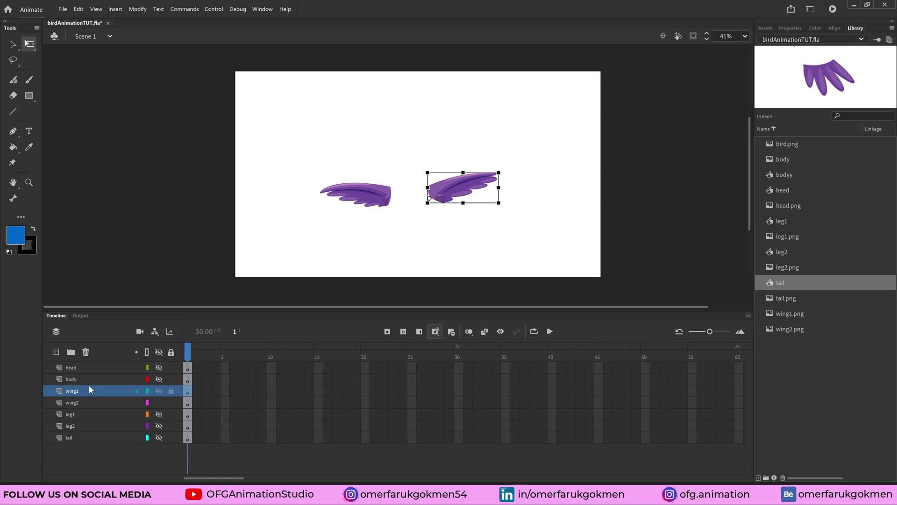
pyautogui.click(13, 163)
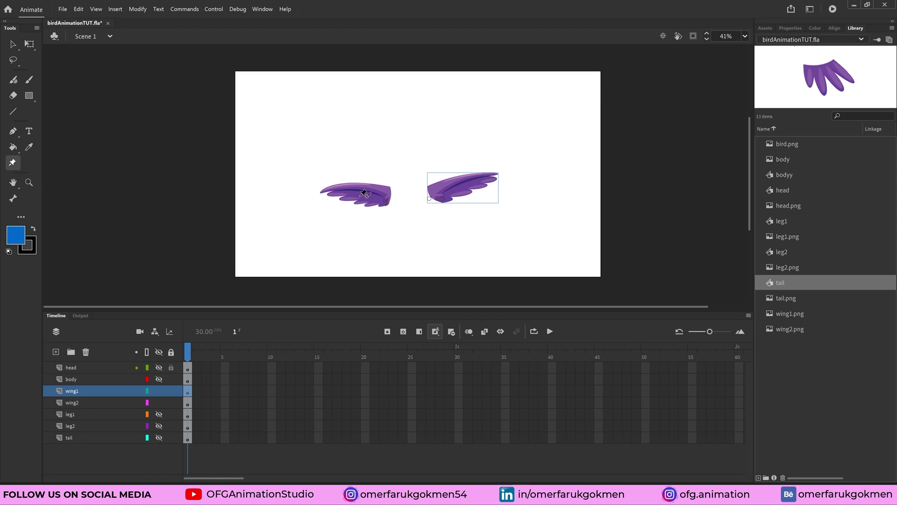
pyautogui.scroll(1, 439, 195)
pyautogui.scroll(1, 439, 194)
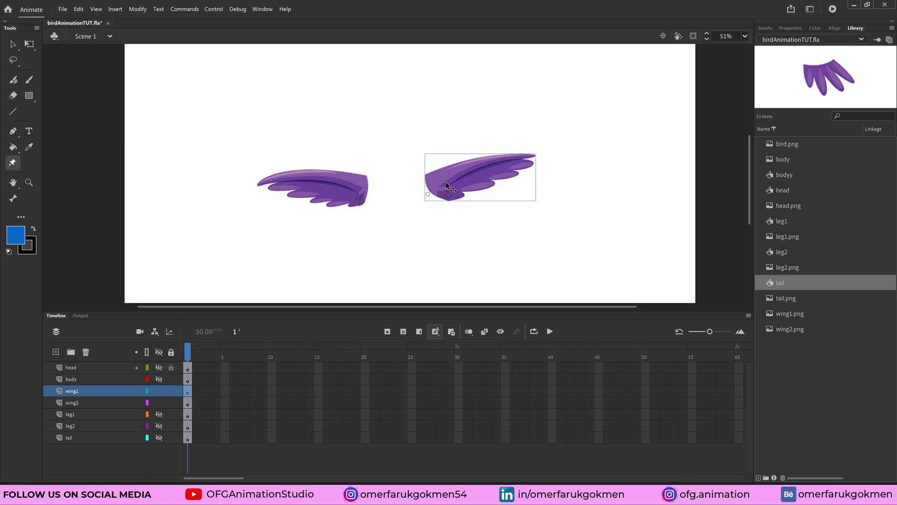
pyautogui.click(433, 191)
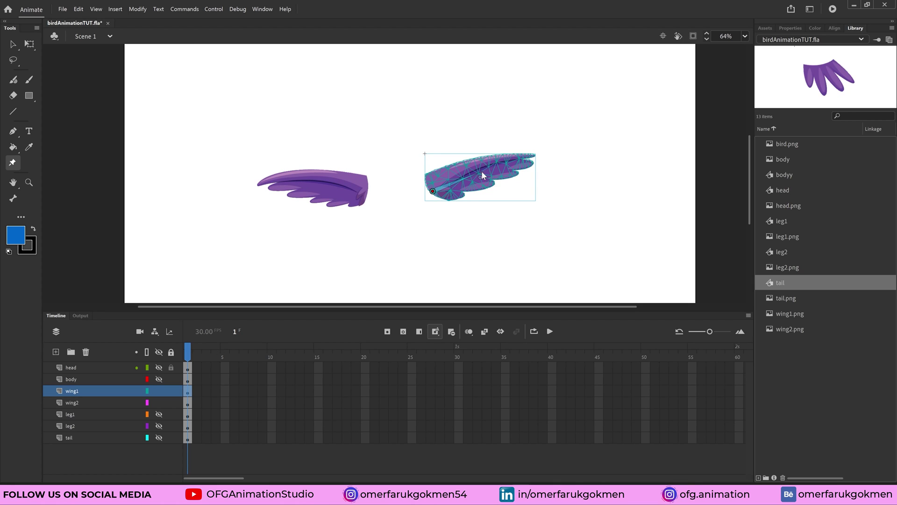
pyautogui.click(482, 172)
pyautogui.click(531, 164)
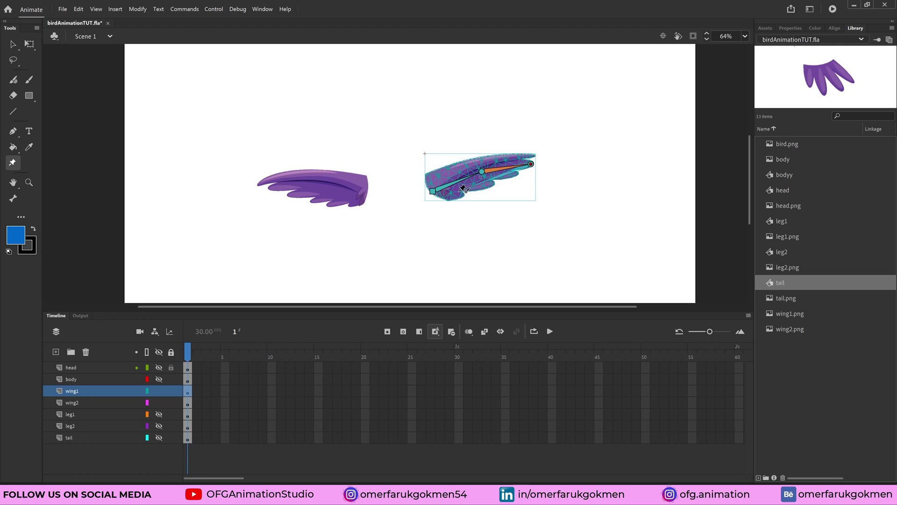
# Step: Add Asset Warp joints to wing2 at its base, middle and tip
pyautogui.click(74, 402)
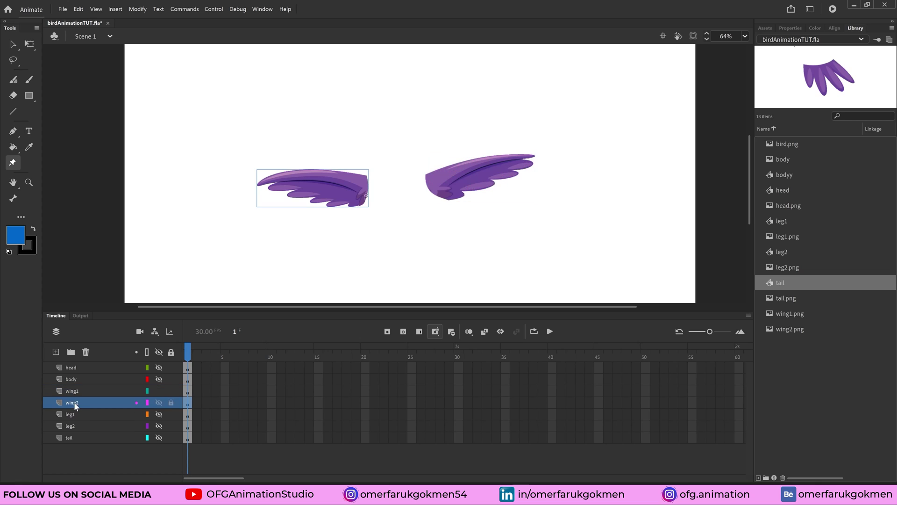
pyautogui.click(365, 190)
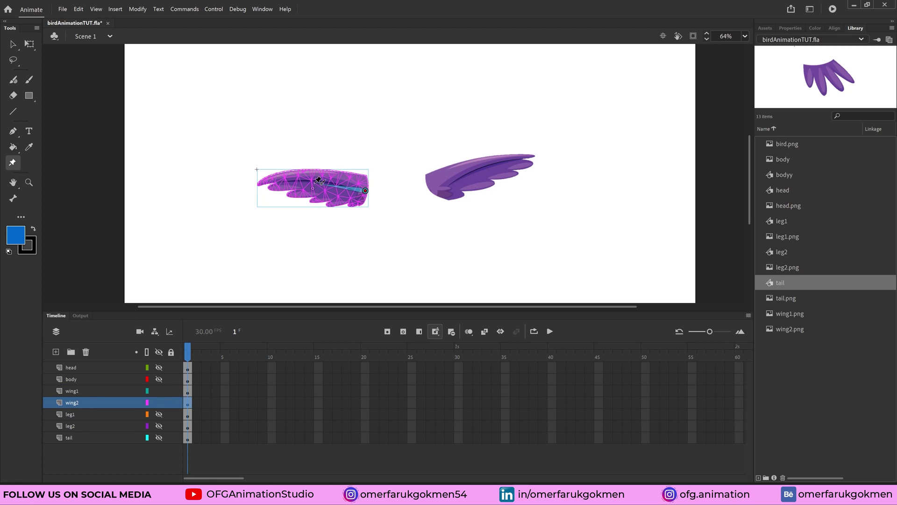
pyautogui.click(321, 185)
pyautogui.click(270, 188)
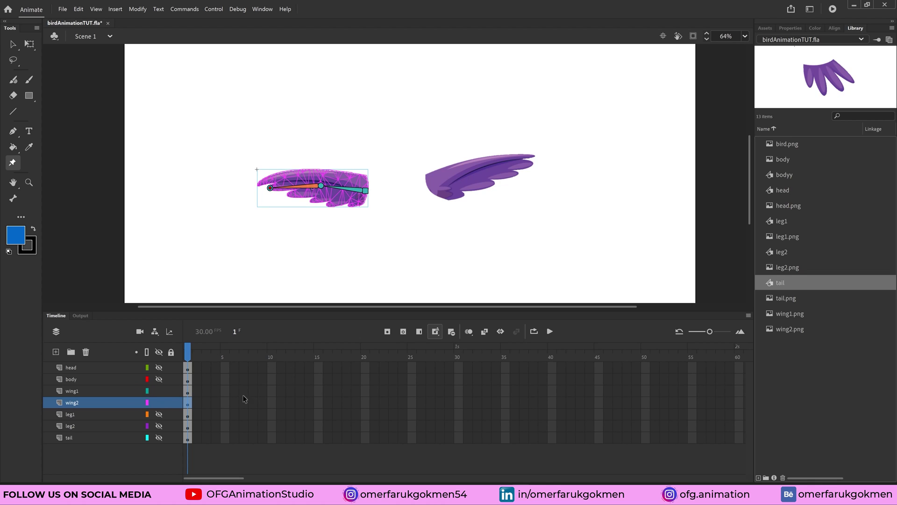
# Step: Pose both wings raised on frame 1 by bending their warp joints upward
pyautogui.click(188, 392)
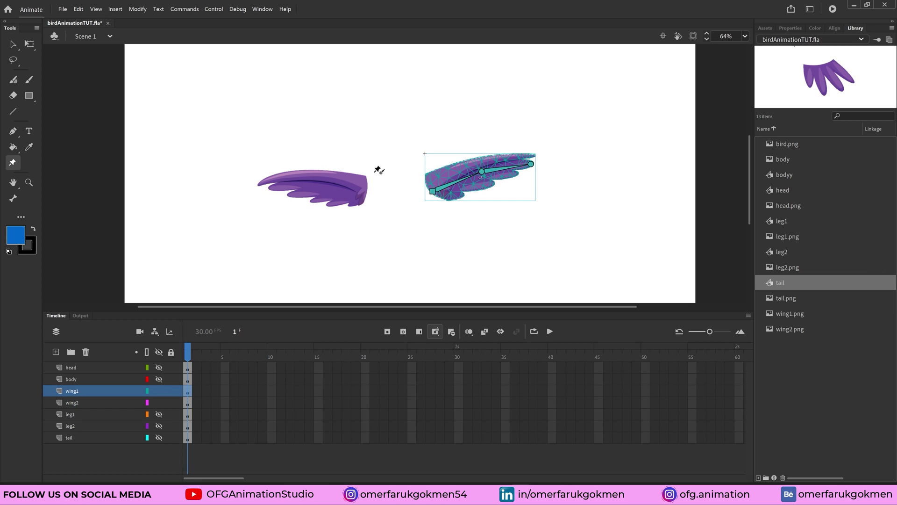
pyautogui.moveTo(484, 172); pyautogui.dragTo(503, 125)
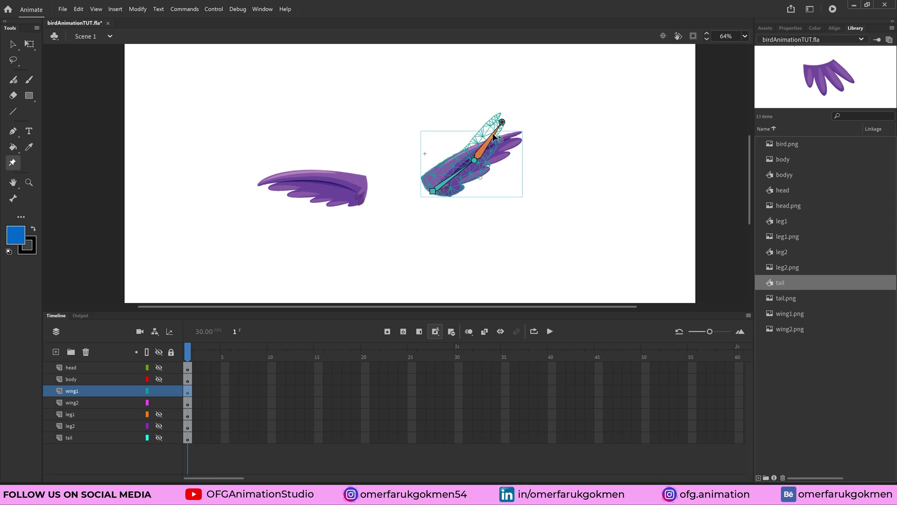
pyautogui.click(187, 404)
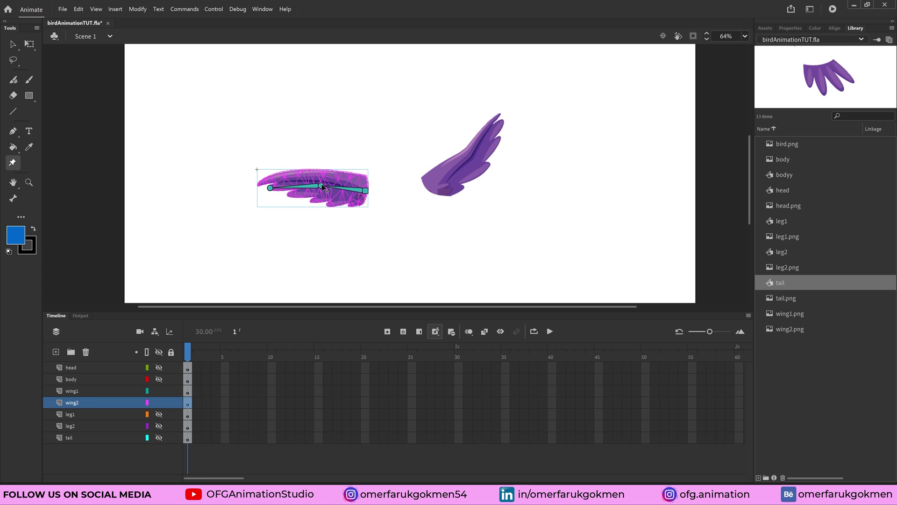
pyautogui.moveTo(271, 187); pyautogui.dragTo(302, 126)
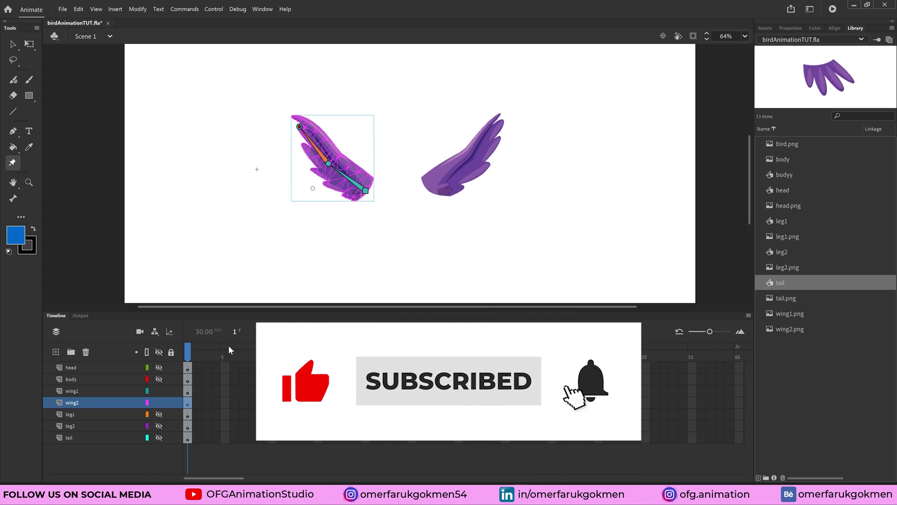
pyautogui.click(190, 397)
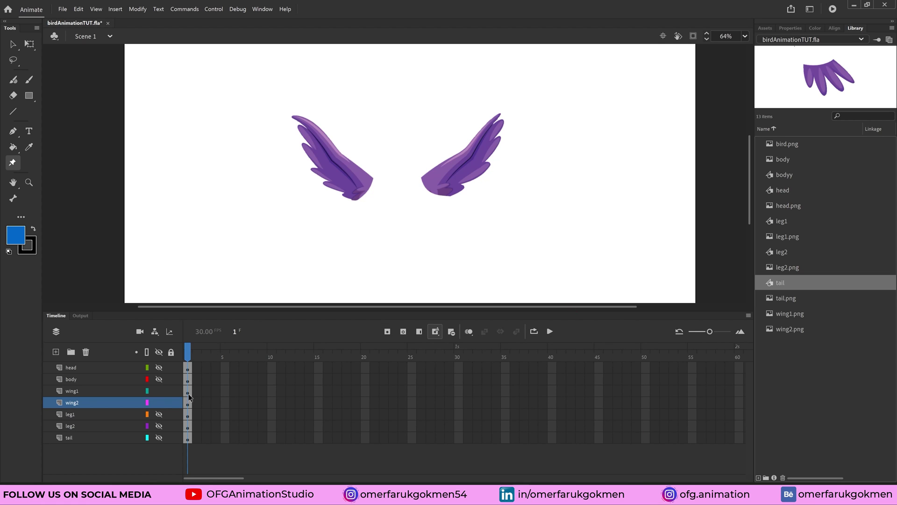
pyautogui.click(188, 392)
pyautogui.click(188, 402)
pyautogui.click(188, 392)
pyautogui.click(188, 403)
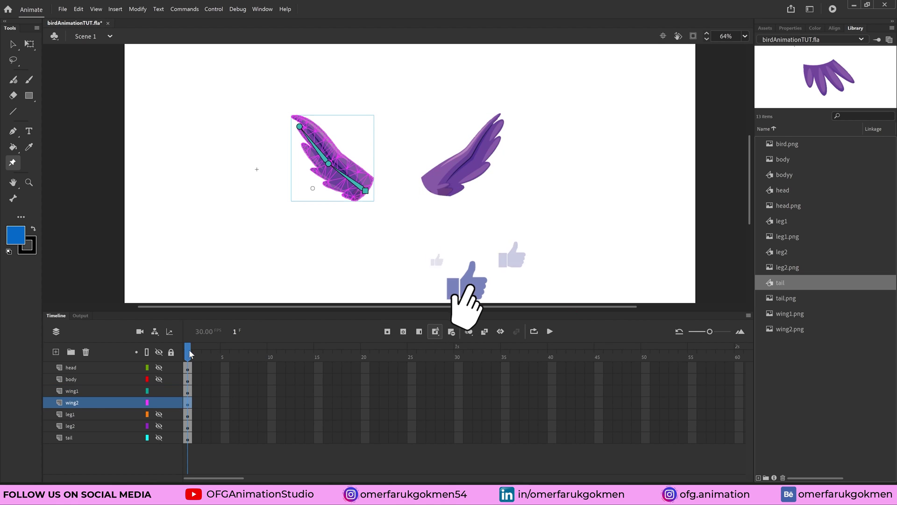
# Step: Insert keyframes at frame 20 on the wing1 and wing2 layers
pyautogui.click(365, 392)
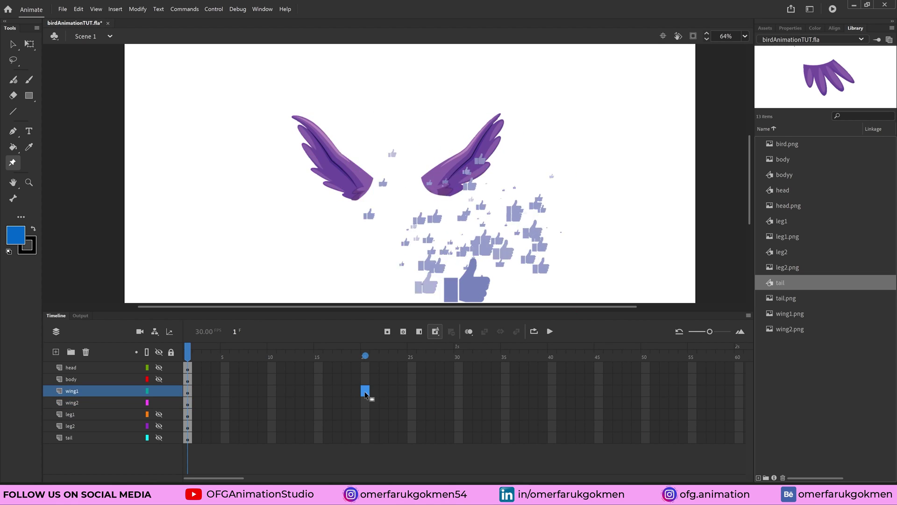
pyautogui.keyDown('shift'); pyautogui.click(365, 403); pyautogui.keyUp('shift')
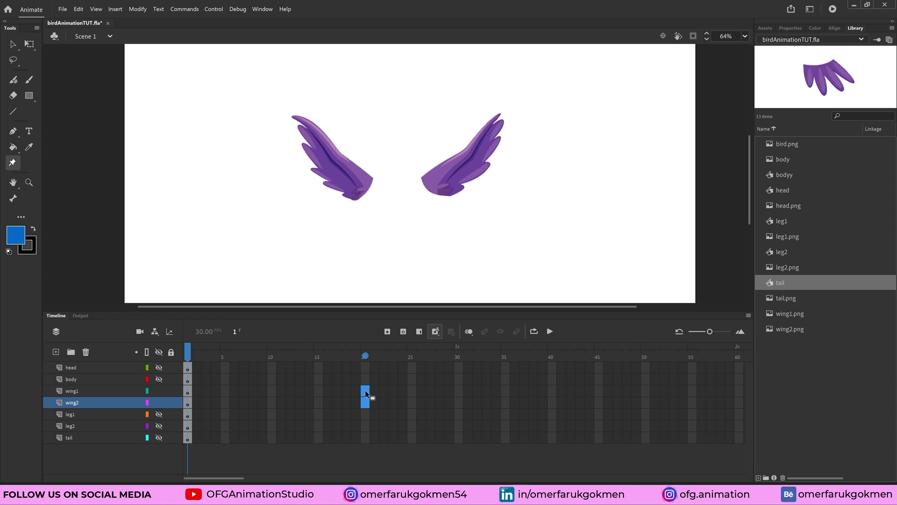
pyautogui.rightClick(365, 394)
pyautogui.click(394, 189)
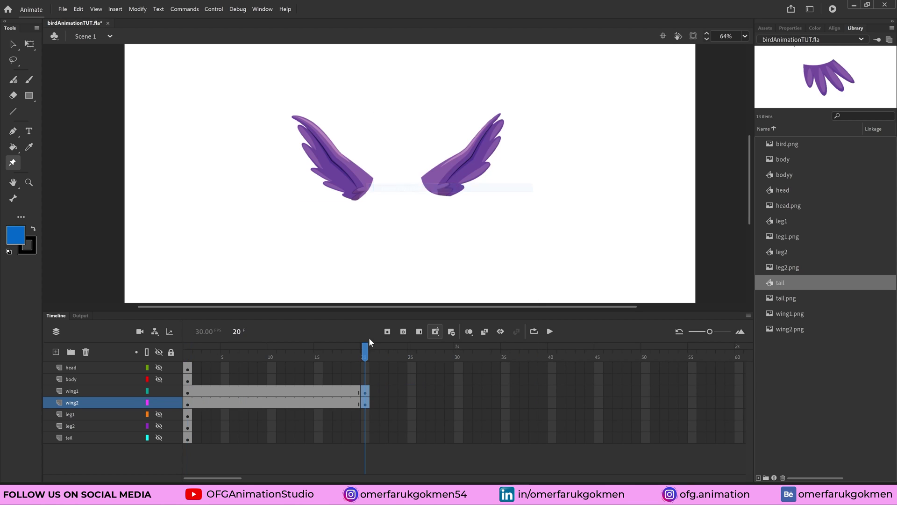
# Step: At frame 10, bend wing1's warp joints down so the wing points steeply downward
pyautogui.moveTo(365, 351); pyautogui.dragTo(269, 359)
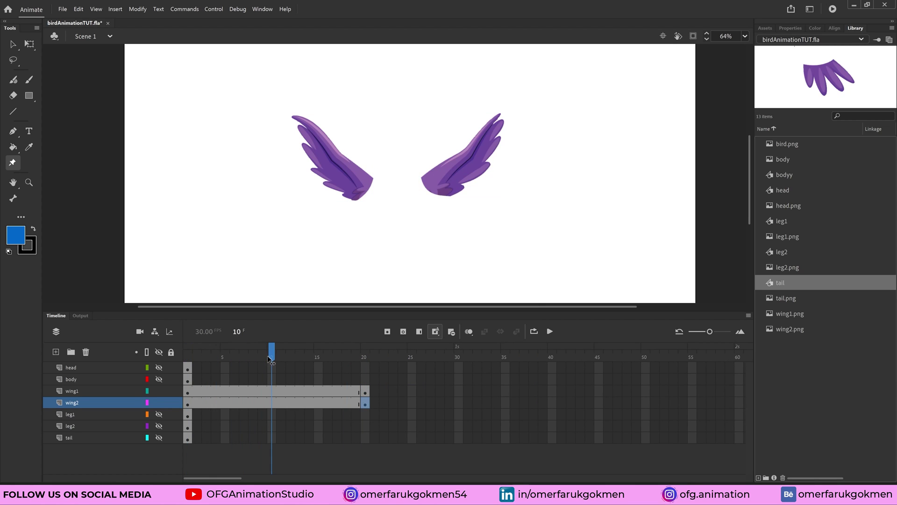
pyautogui.click(271, 392)
pyautogui.click(271, 402)
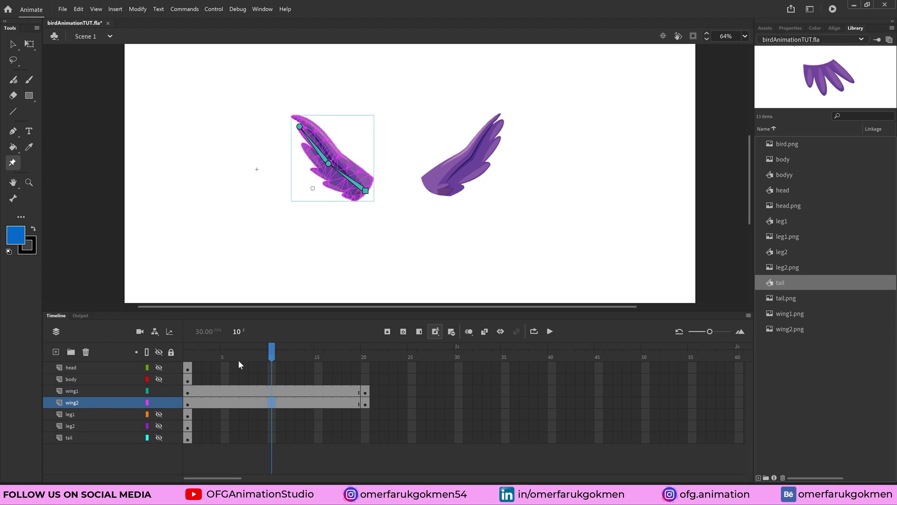
pyautogui.click(267, 393)
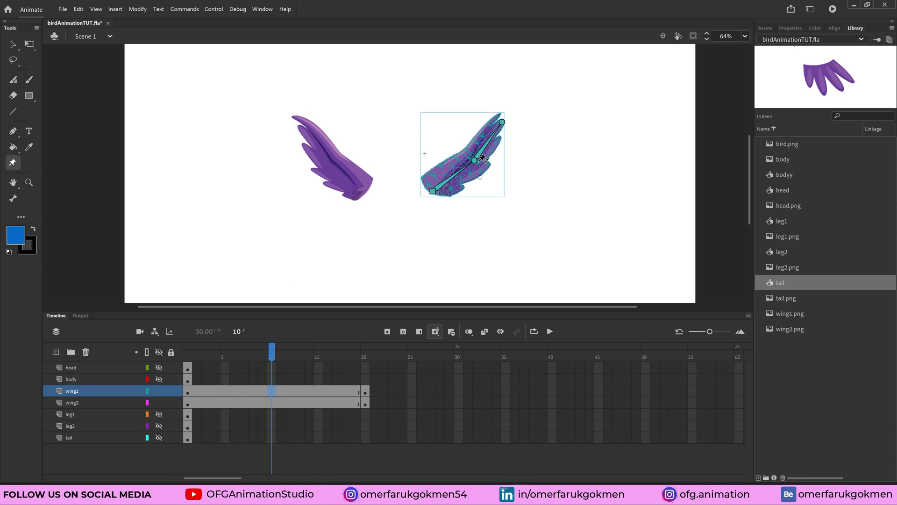
pyautogui.moveTo(477, 164); pyautogui.dragTo(476, 285)
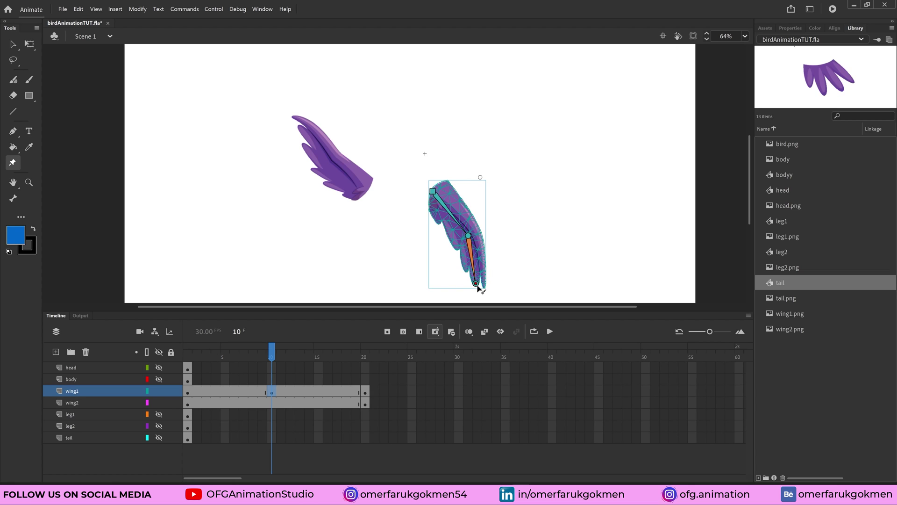
# Step: At frame 10, bend wing2's warp joints down to mirror the lowered pose of wing1
pyautogui.click(269, 407)
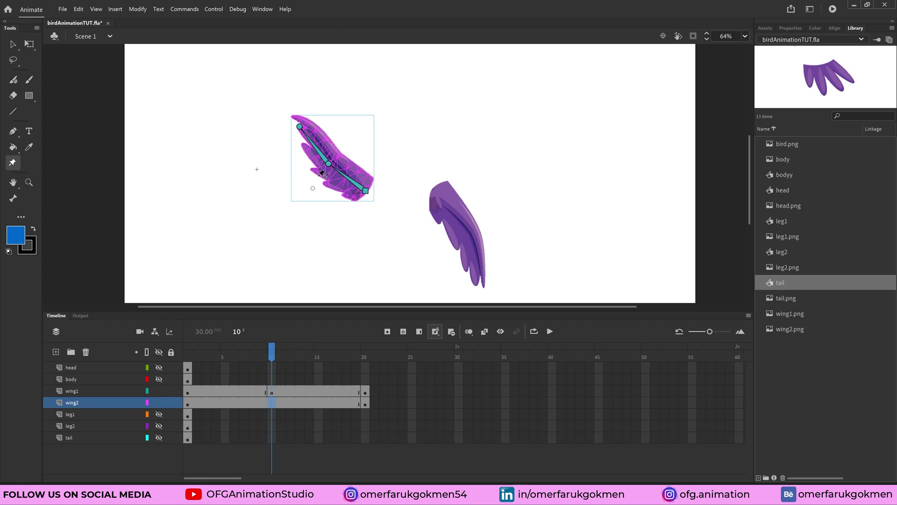
pyautogui.moveTo(332, 170); pyautogui.dragTo(325, 222)
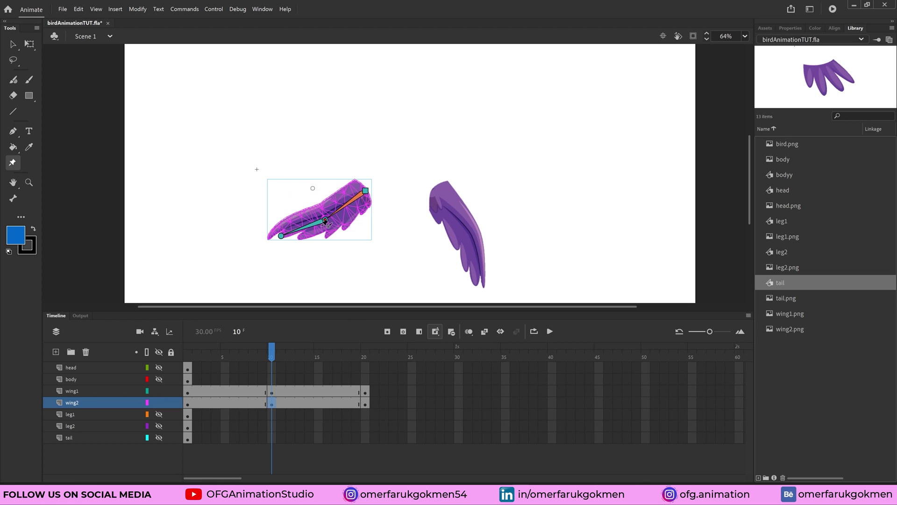
pyautogui.moveTo(328, 227); pyautogui.dragTo(312, 268)
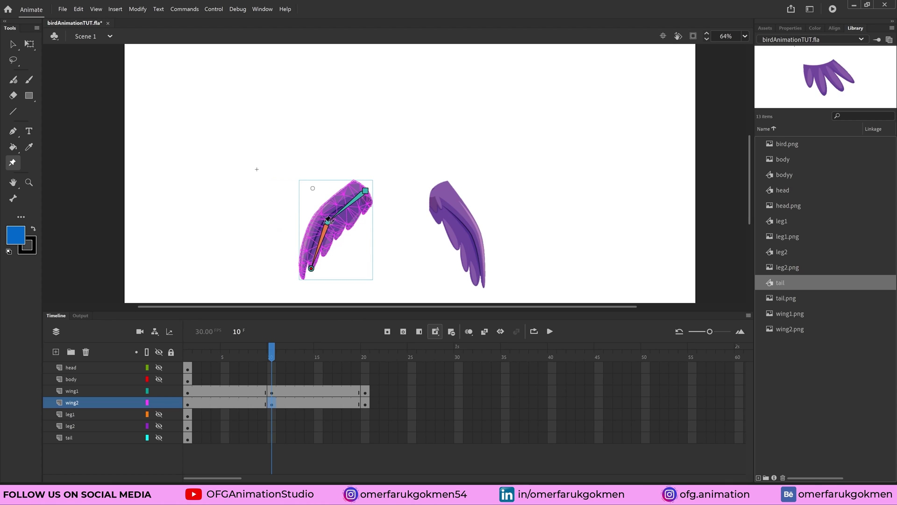
pyautogui.moveTo(330, 226); pyautogui.dragTo(337, 228)
# Step: Create classic tweens on wing1 and wing2 across both spans between frames 1, 10 and 20
pyautogui.moveTo(272, 351); pyautogui.dragTo(234, 355)
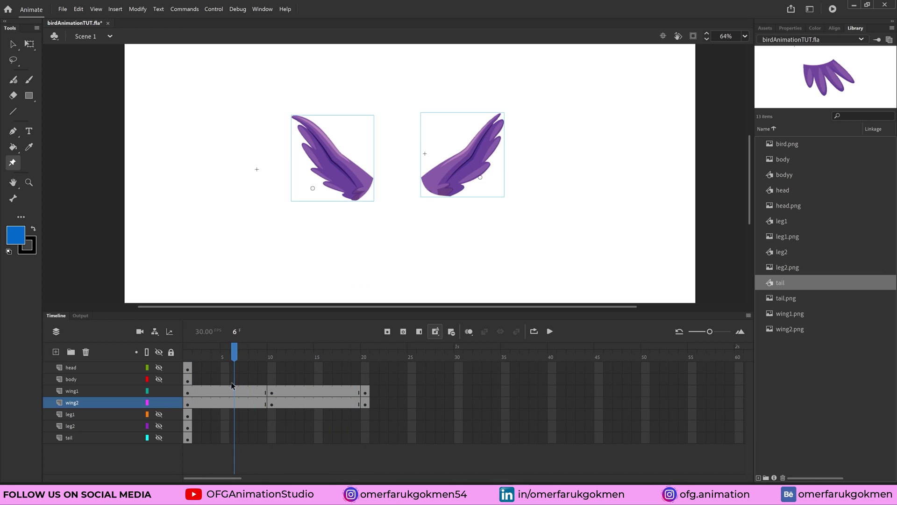
pyautogui.moveTo(232, 390); pyautogui.dragTo(321, 407)
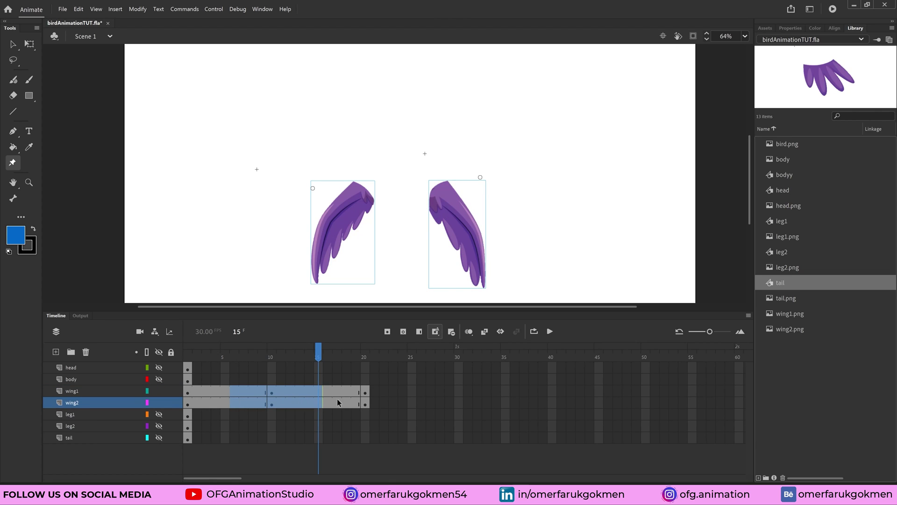
pyautogui.rightClick(301, 393)
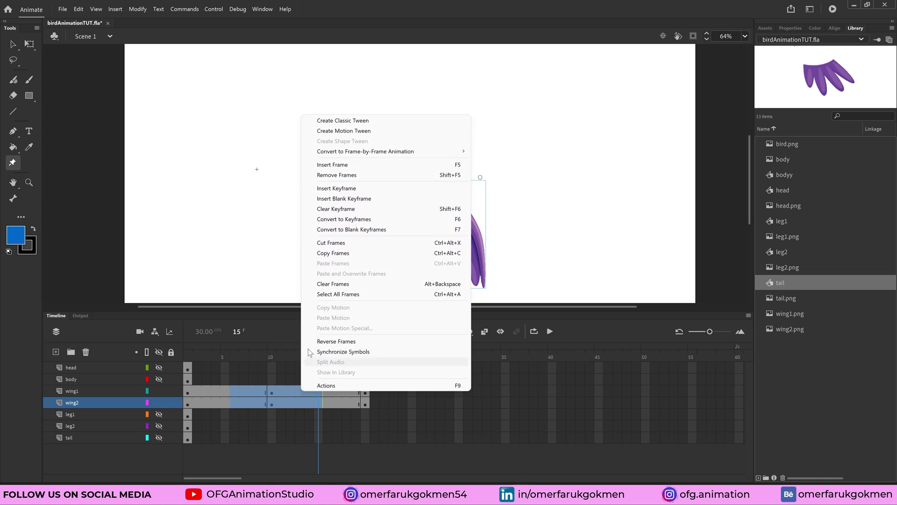
pyautogui.click(341, 120)
# Step: Turn on looped playback for frames 1 to 20 and preview the wing flap from the start
pyautogui.moveTo(319, 351); pyautogui.dragTo(375, 386)
pyautogui.click(368, 380)
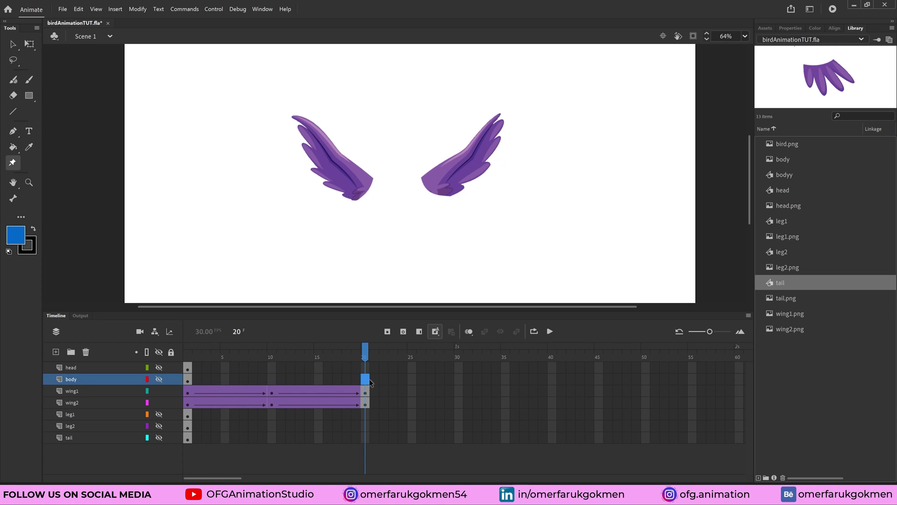
pyautogui.click(534, 331)
pyautogui.moveTo(340, 345); pyautogui.dragTo(167, 346)
pyautogui.press('Return')
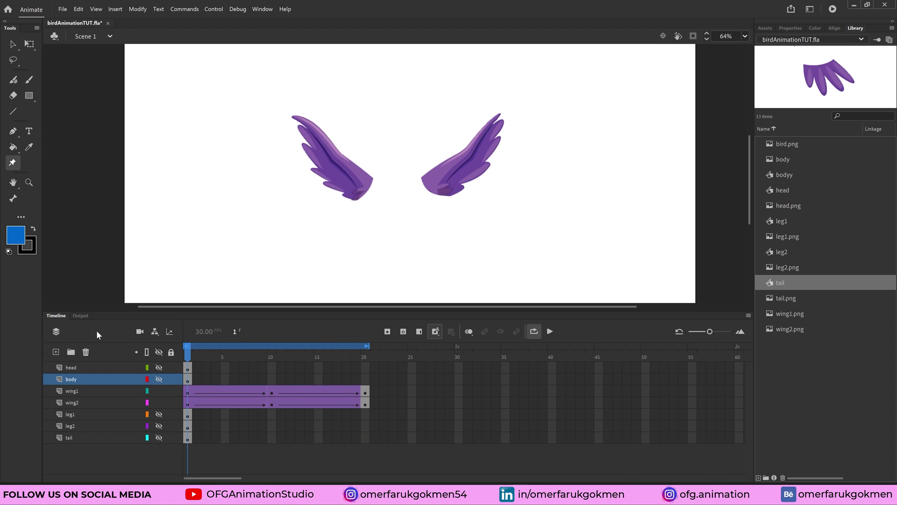
pyautogui.press('Return')
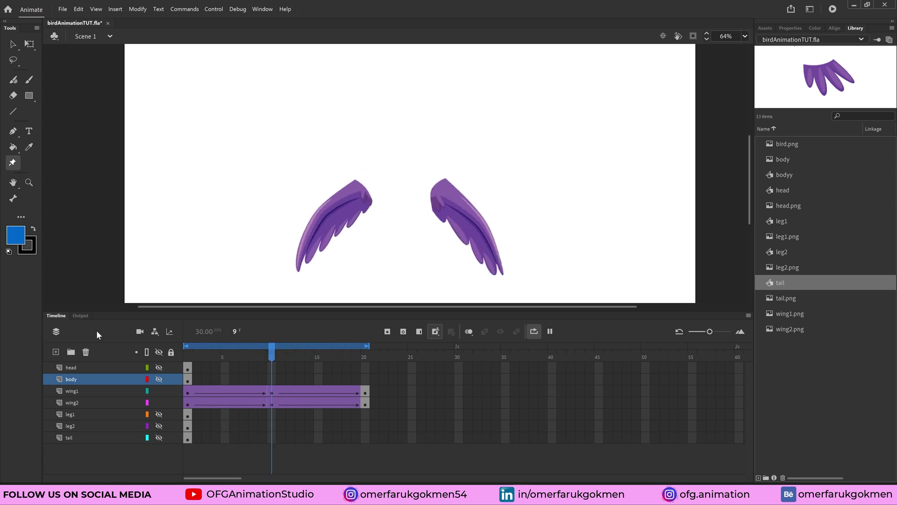
pyautogui.press('Return')
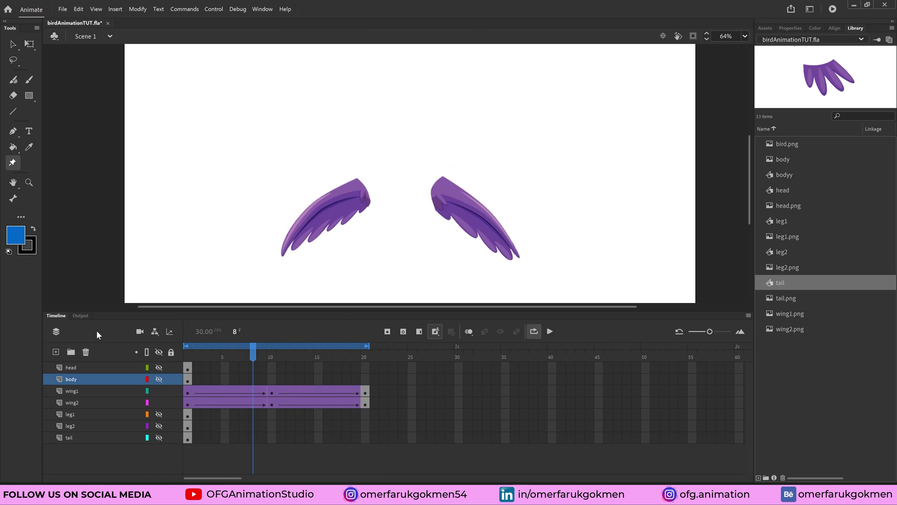
# Step: Insert keyframes at frame 20 on the head and body layers
pyautogui.moveTo(254, 355); pyautogui.dragTo(273, 358)
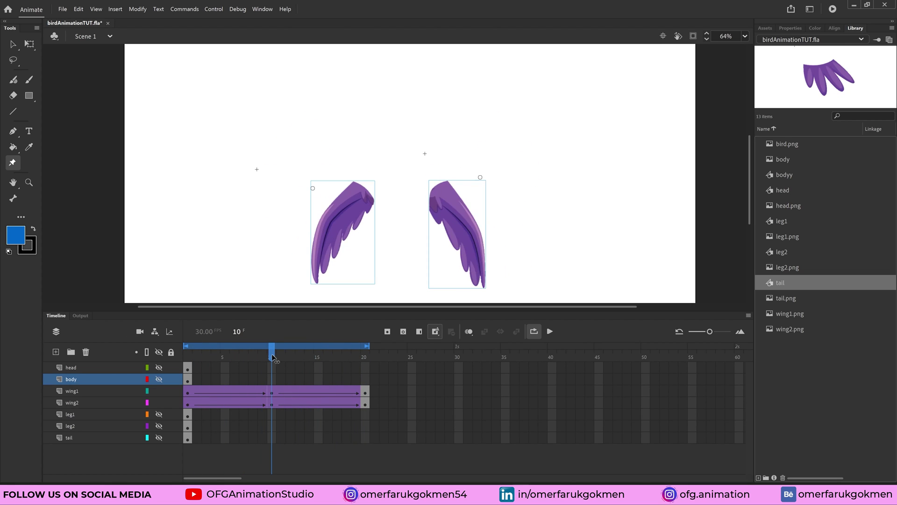
pyautogui.click(365, 380)
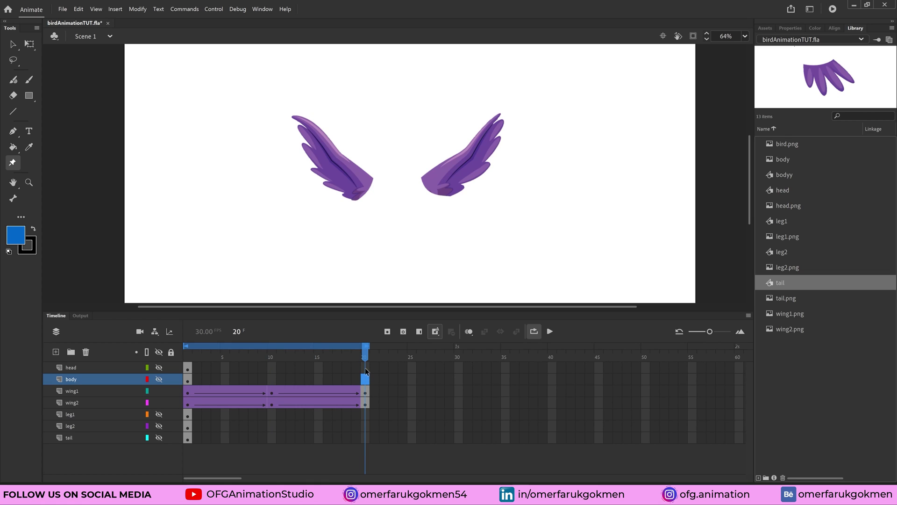
pyautogui.keyDown('shift'); pyautogui.click(366, 369); pyautogui.keyUp('shift')
pyautogui.rightClick(367, 364)
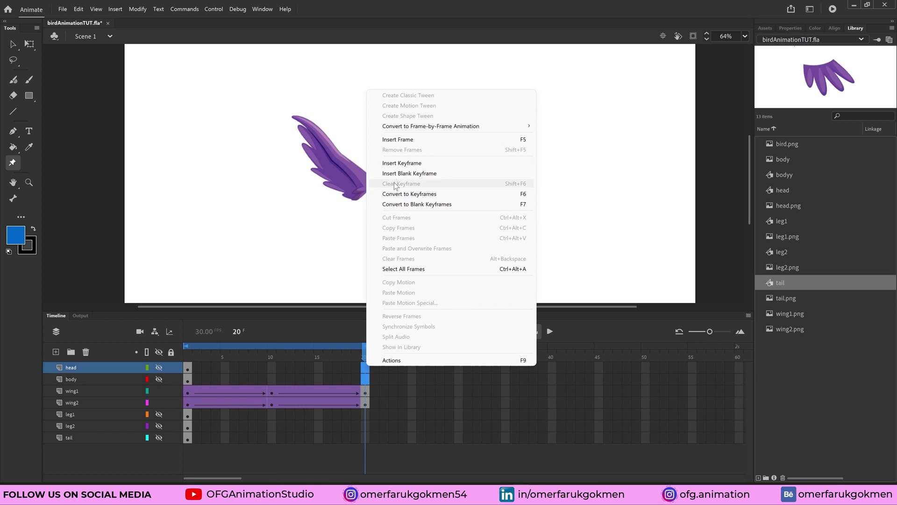
pyautogui.click(403, 163)
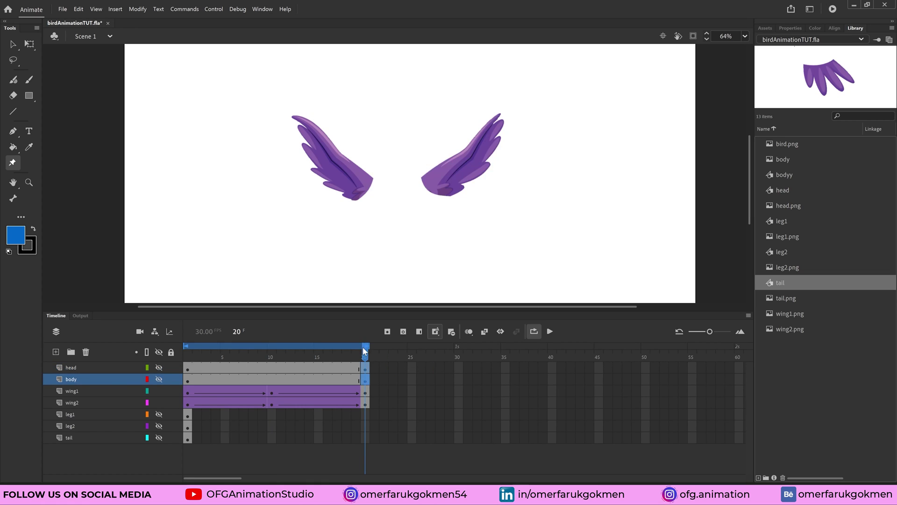
# Step: Unhide the body and head layers so both show together with the wings
pyautogui.click(271, 380)
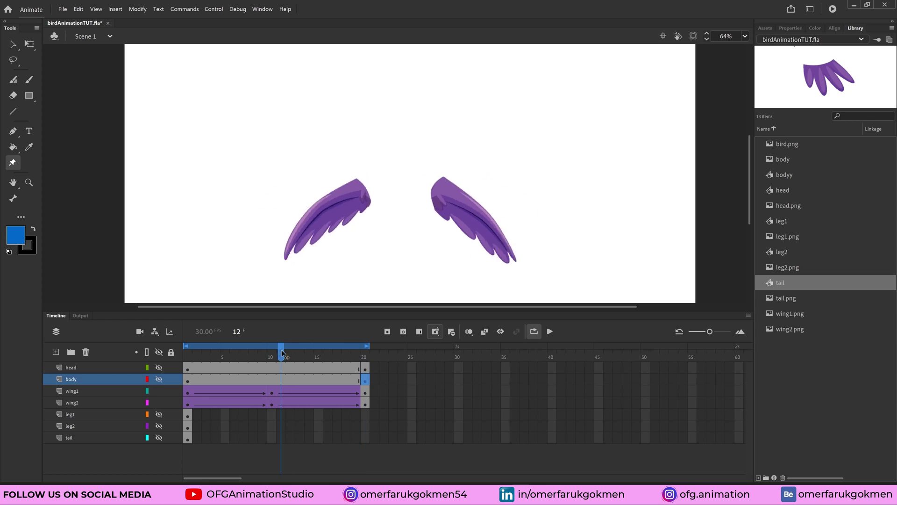
pyautogui.click(158, 379)
pyautogui.click(158, 368)
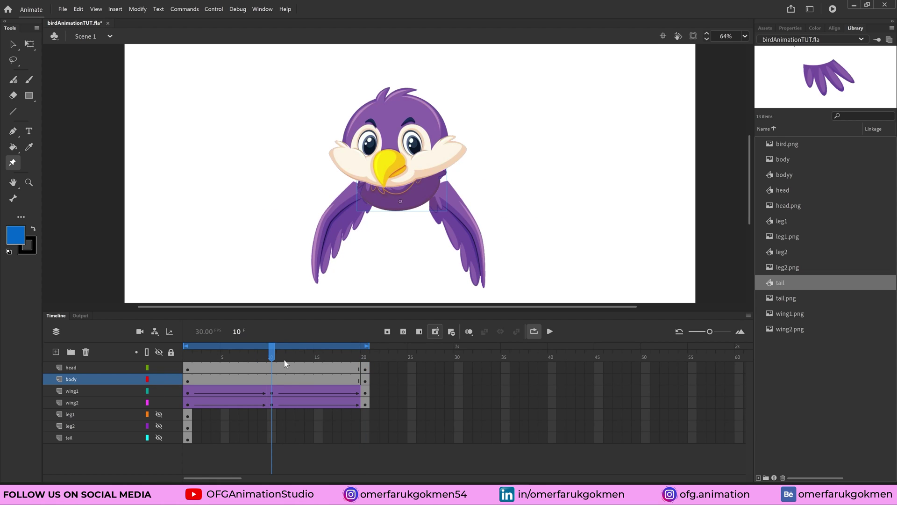
# Step: Add a keyframe at frame 10 on the head layer, nudge the head slightly downward, and check the movement
pyautogui.moveTo(286, 364)
pyautogui.mouseDown()
pyautogui.moveTo(189, 367)
pyautogui.moveTo(276, 372)
pyautogui.mouseUp()
pyautogui.click(272, 369)
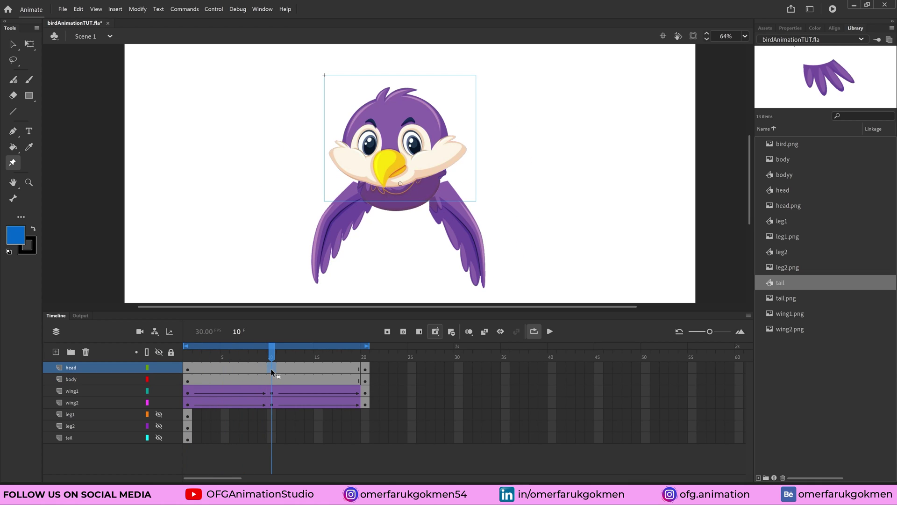
pyautogui.press('F6')
pyautogui.press('Down')
pyautogui.press('Down')
pyautogui.press('Down')
pyautogui.press('Down')
pyautogui.press('Down')
pyautogui.press('Down')
pyautogui.press('Down')
pyautogui.press('Down')
pyautogui.press('Down')
pyautogui.press('Down')
pyautogui.press('Down')
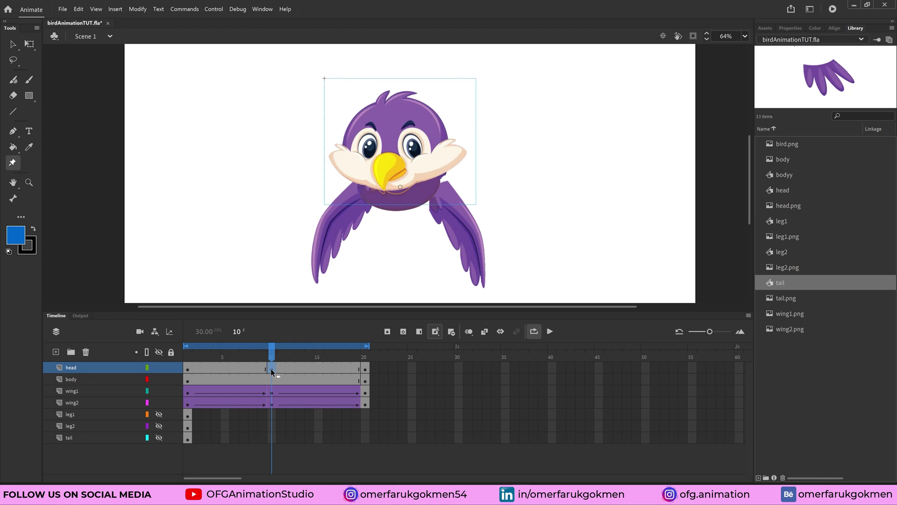
pyautogui.press('Down')
pyautogui.press('Down')
pyautogui.press('Down')
pyautogui.press('Down')
pyautogui.press('Down')
pyautogui.press('Down')
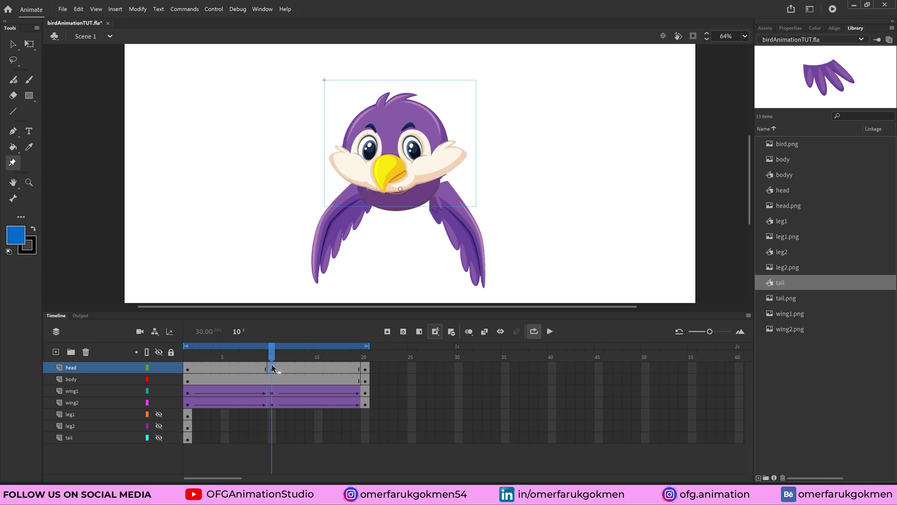
pyautogui.press('Return')
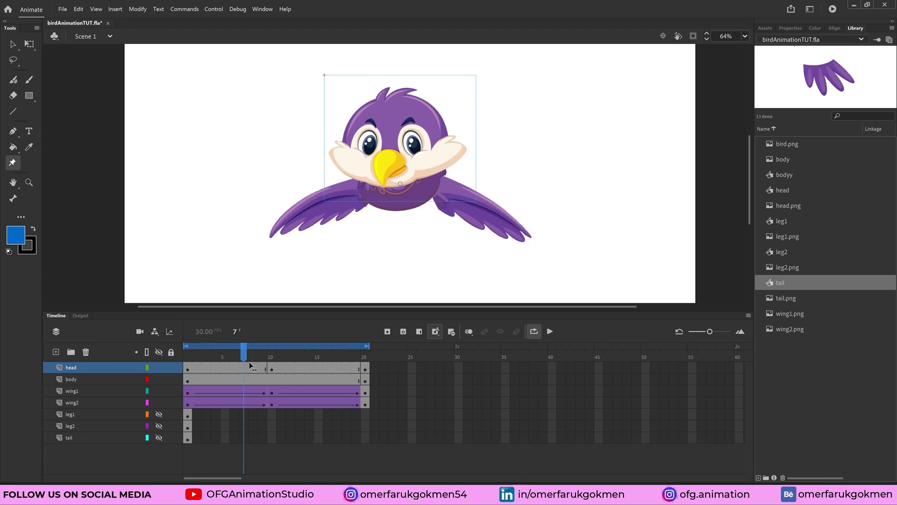
pyautogui.click(270, 364)
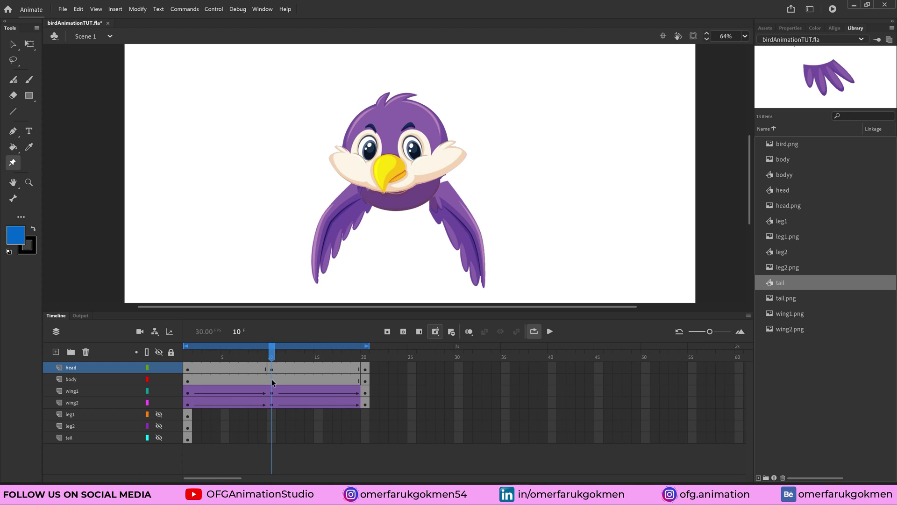
# Step: Add a keyframe at frame 10 on the body layer and nudge the body a little downward
pyautogui.click(272, 381)
pyautogui.press('Down')
pyautogui.press('Down')
pyautogui.press('Down')
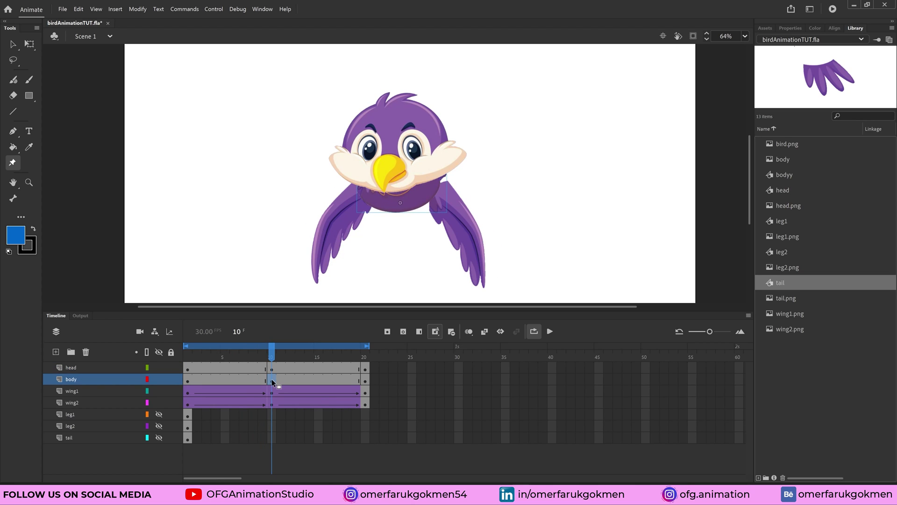
pyautogui.press('Down')
pyautogui.press('Down')
pyautogui.press('Down')
# Step: Create classic tweens on the head and body layers across both spans around frame 10
pyautogui.moveTo(272, 359); pyautogui.dragTo(302, 377)
pyautogui.rightClick(294, 376)
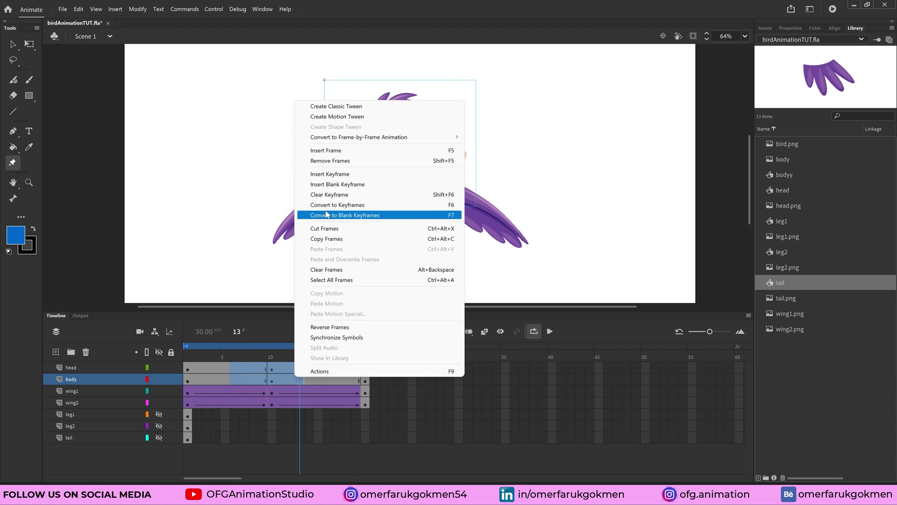
pyautogui.click(337, 107)
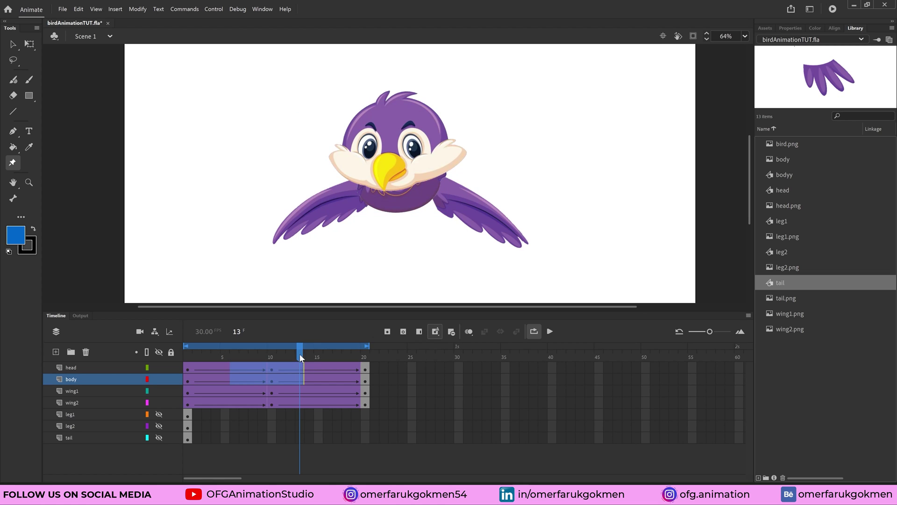
# Step: Play the looped animation to check the head and body bob, and return to frame 1
pyautogui.press('Return')
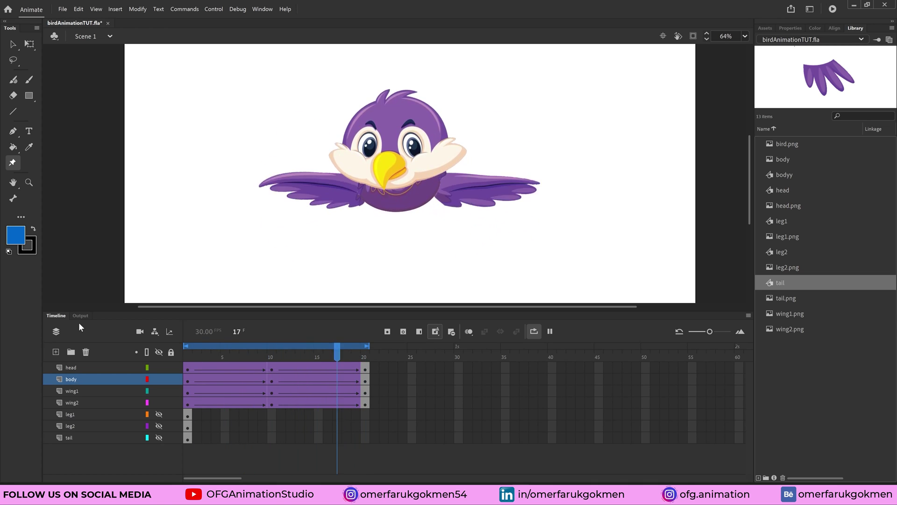
pyautogui.press('Return')
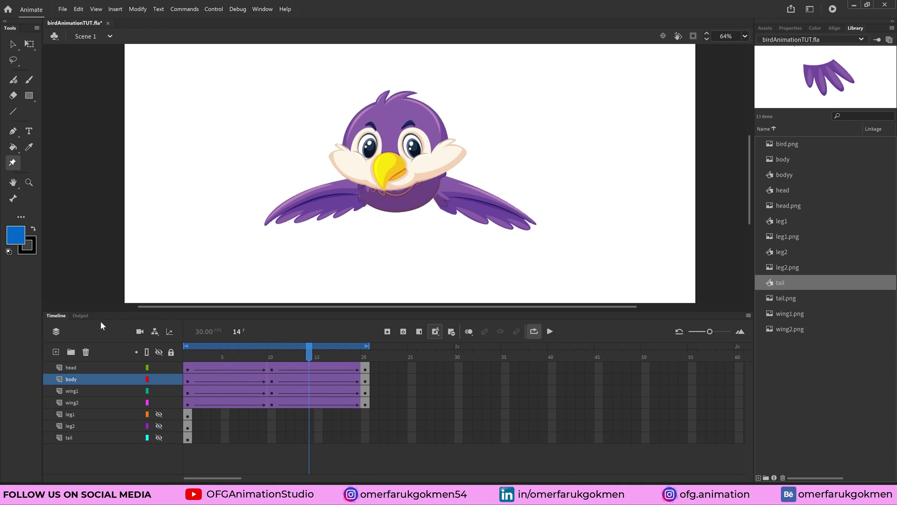
pyautogui.hotkey('shift', ',')
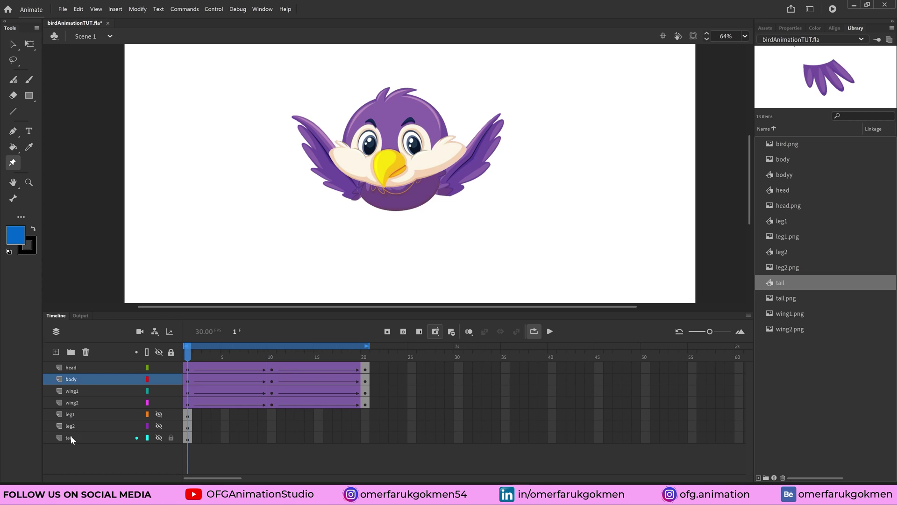
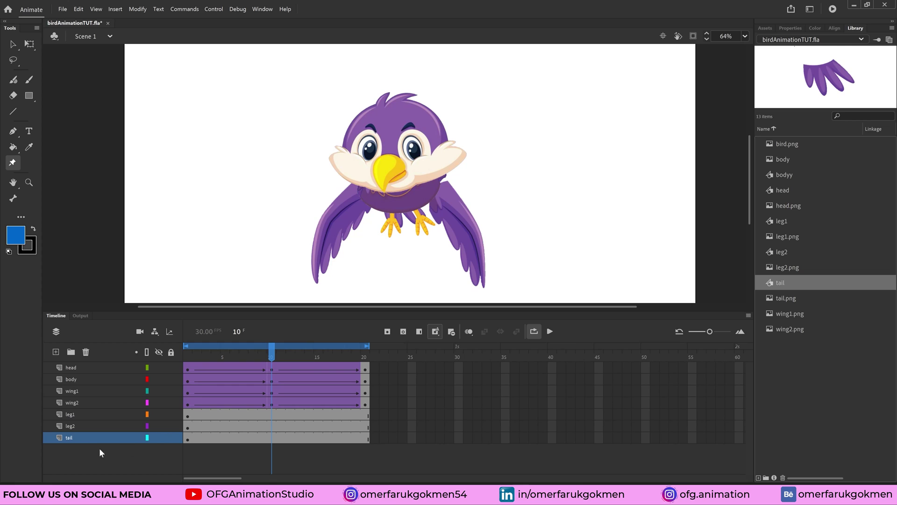
# Step: Hide the tail layer and select the leg1 layer to work on the legs
pyautogui.click(158, 438)
pyautogui.click(83, 415)
pyautogui.click(79, 425)
pyautogui.click(80, 415)
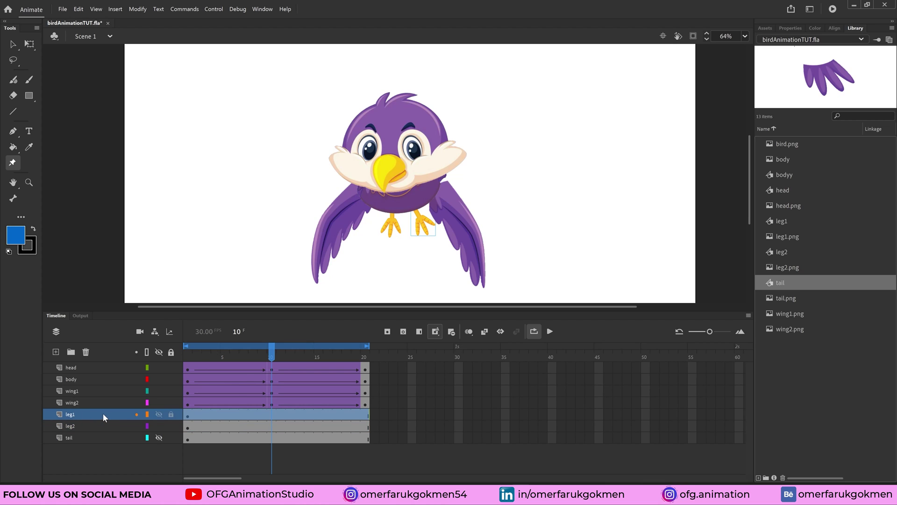
# Step: Insert keyframes at frame 20 on the leg1 and leg2 layers
pyautogui.moveTo(255, 359); pyautogui.dragTo(188, 356)
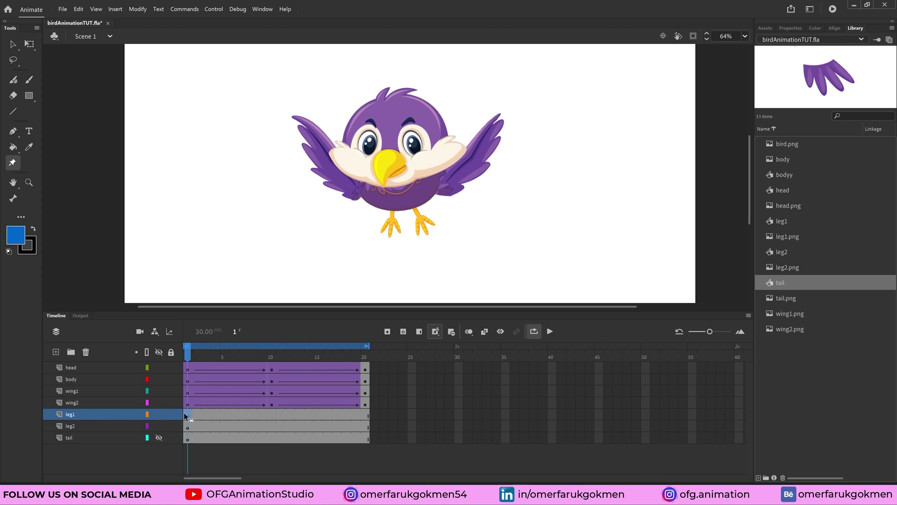
pyautogui.press('q')
pyautogui.click(364, 427)
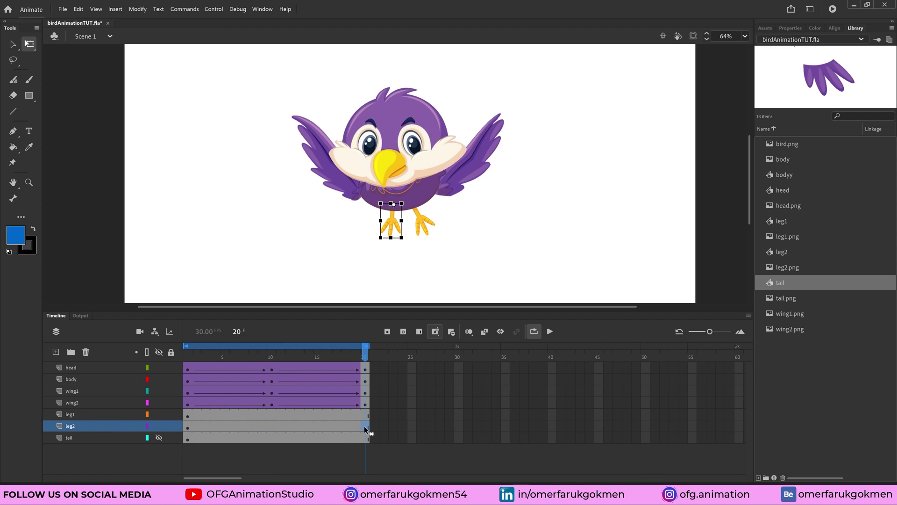
pyautogui.rightClick(364, 425)
pyautogui.click(384, 213)
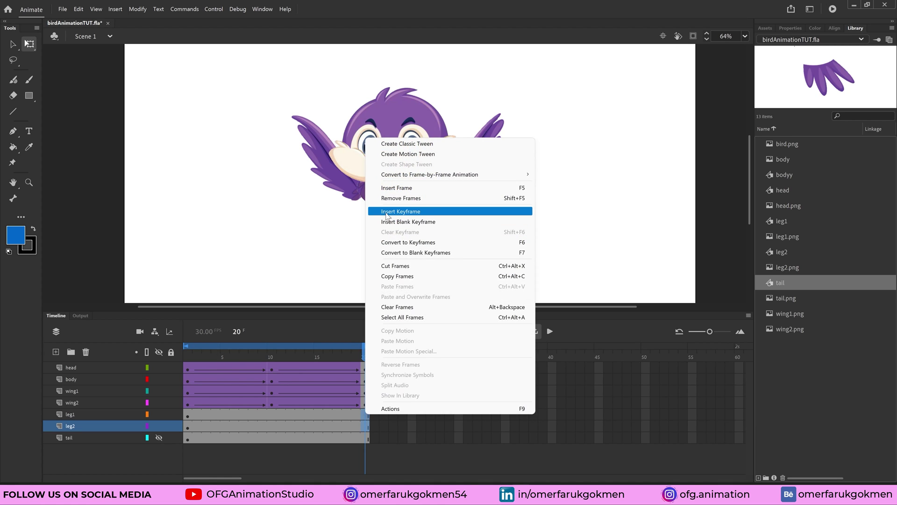
# Step: At frame 10, add keyframes on leg1 and leg2 and shorten both legs slightly from the feet upward using Free Transform
pyautogui.moveTo(188, 348); pyautogui.dragTo(272, 389)
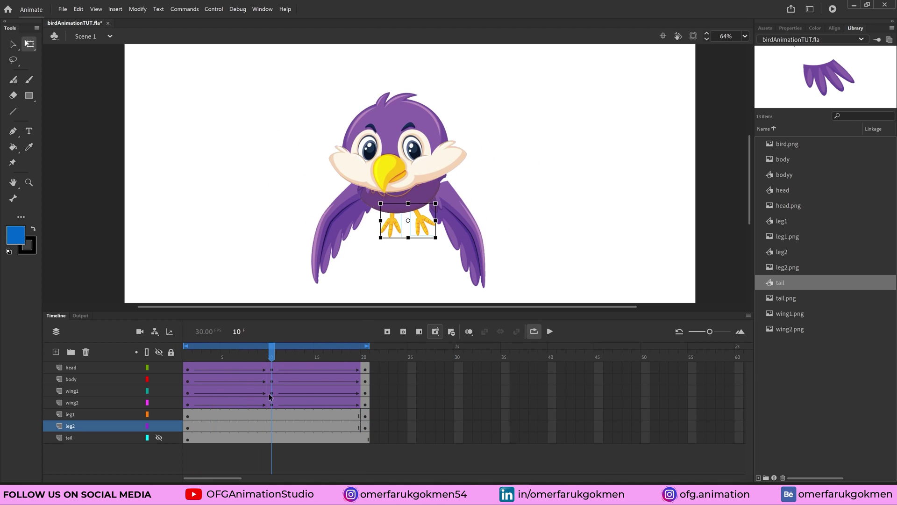
pyautogui.click(271, 415)
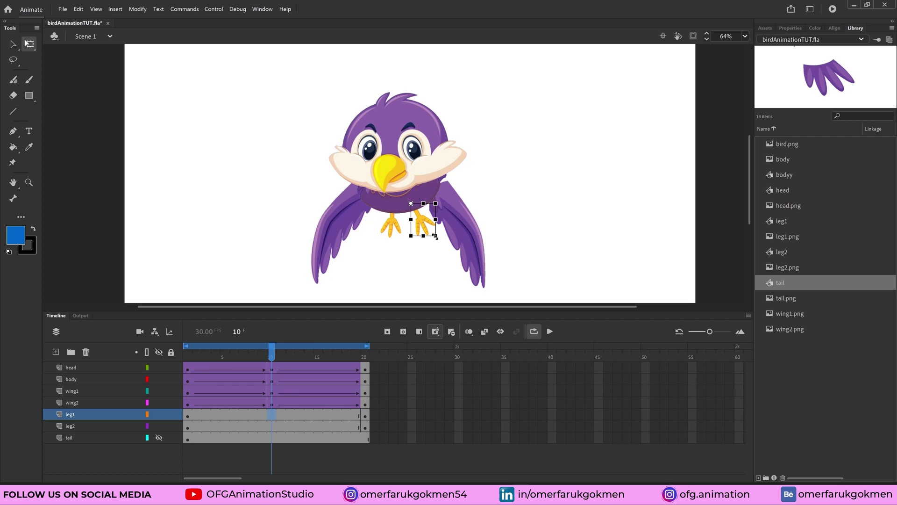
pyautogui.moveTo(434, 233); pyautogui.dragTo(434, 230)
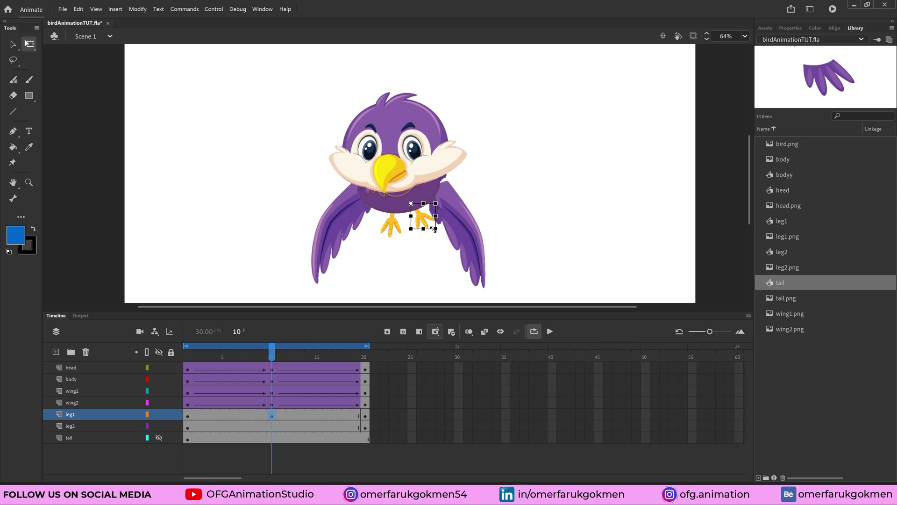
pyautogui.click(272, 427)
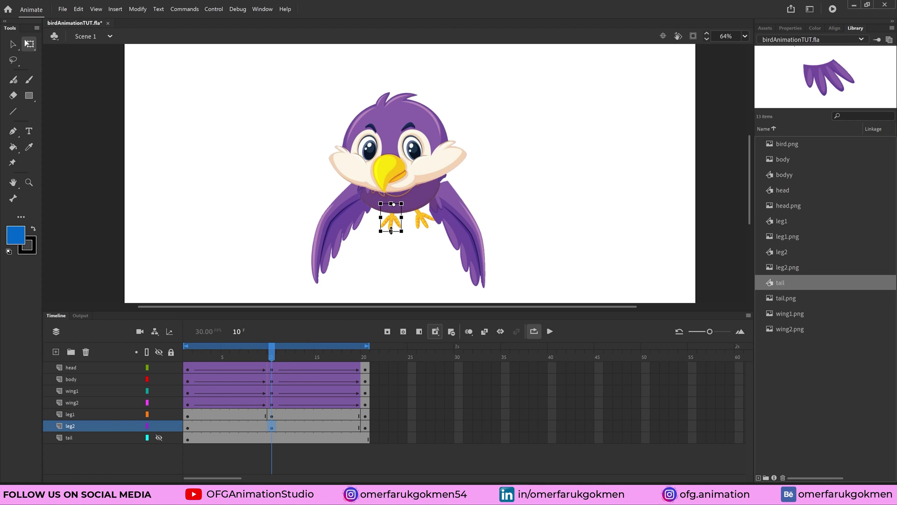
# Step: Create classic tweens on the leg1 and leg2 layers across both spans around frame 10
pyautogui.moveTo(265, 360)
pyautogui.mouseDown()
pyautogui.moveTo(233, 360)
pyautogui.moveTo(316, 368)
pyautogui.moveTo(262, 367)
pyautogui.mouseUp()
pyautogui.moveTo(238, 413); pyautogui.dragTo(290, 428)
pyautogui.rightClick(290, 427)
pyautogui.click(340, 157)
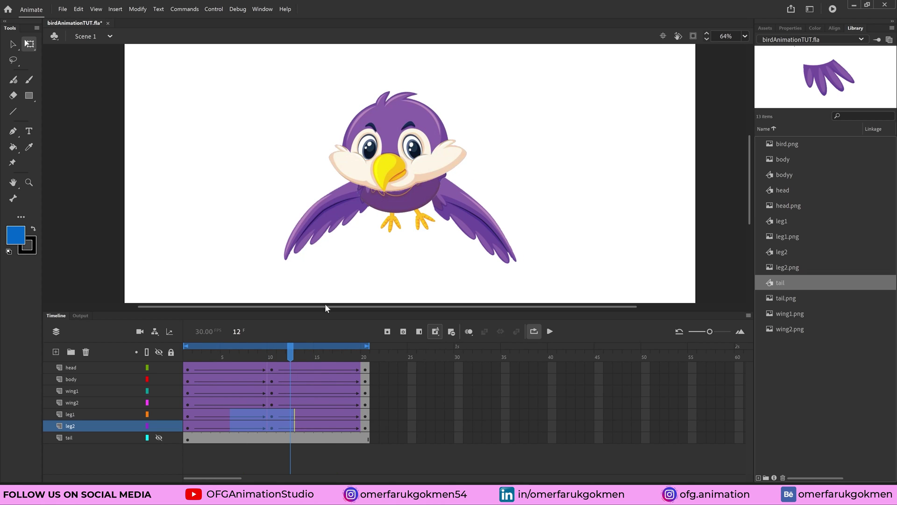
# Step: Preview the looped animation to check the leg movement against the wing flap
pyautogui.press('Return')
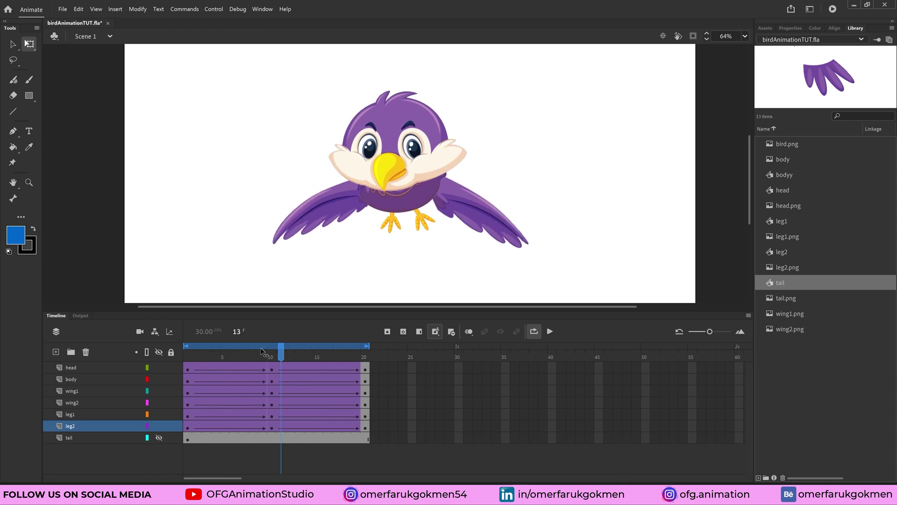
pyautogui.press('Return')
pyautogui.press('Return')
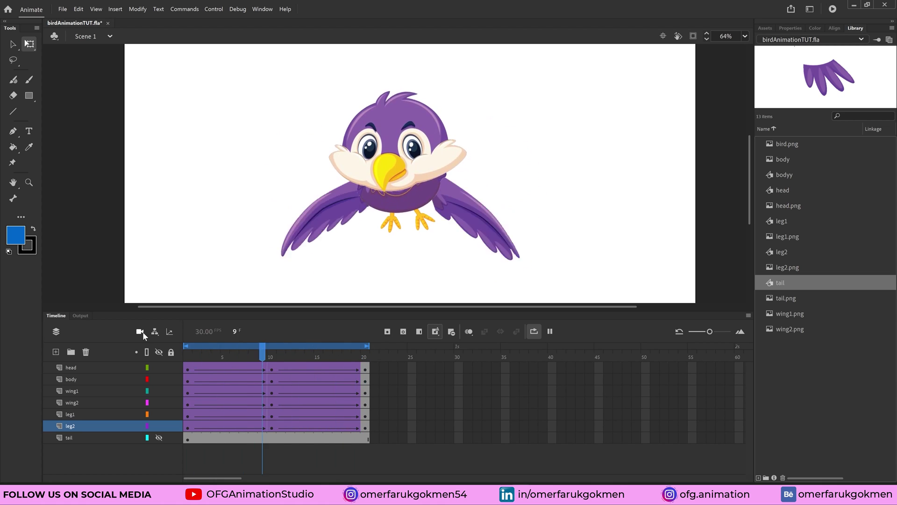
pyautogui.press('Return')
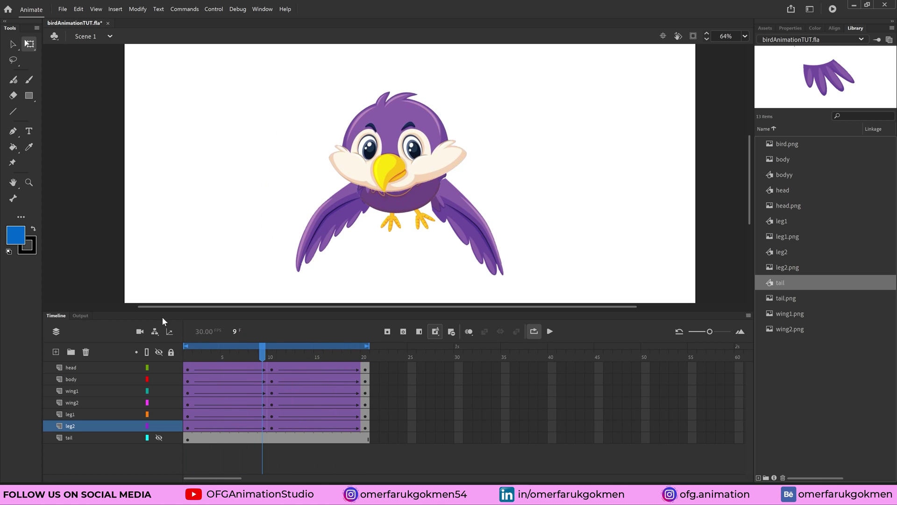
# Step: Insert a keyframe at frame 20 on the tail layer
pyautogui.moveTo(260, 353); pyautogui.dragTo(187, 355)
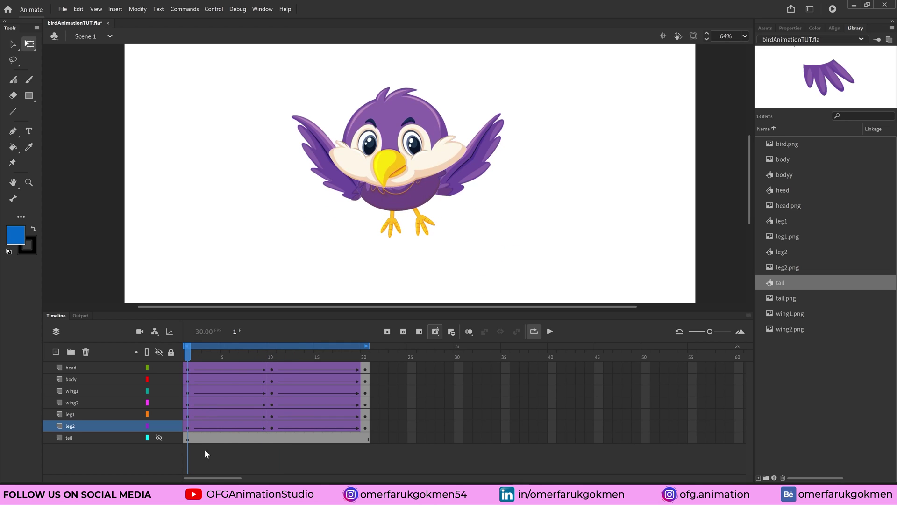
pyautogui.rightClick(367, 442)
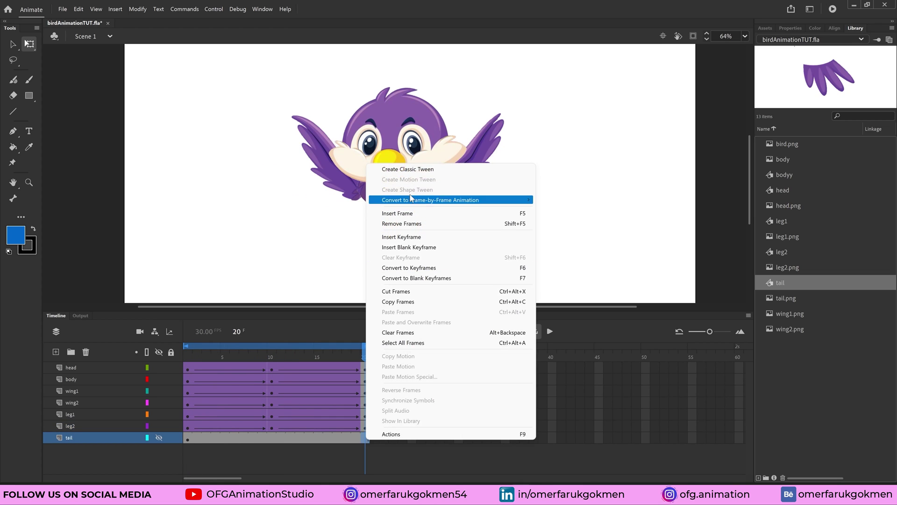
pyautogui.click(409, 237)
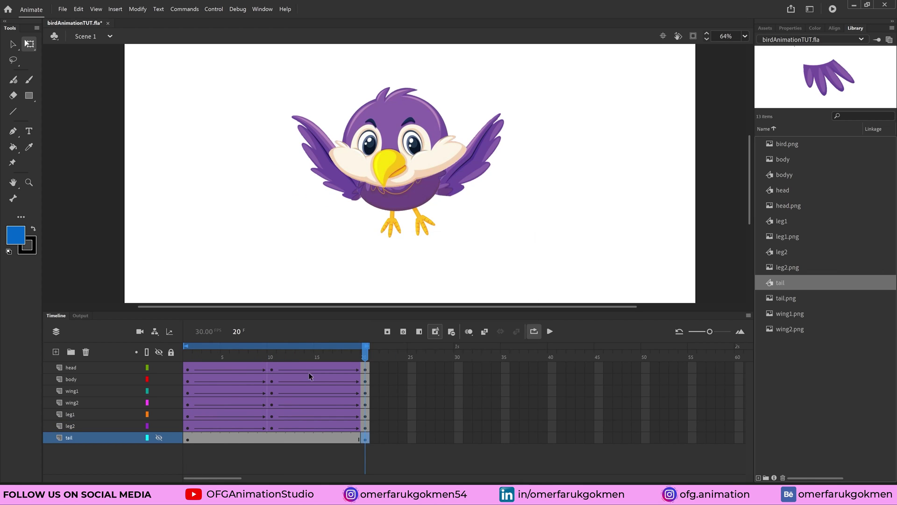
# Step: At frame 10, add a keyframe on the tail layer and shorten the tail slightly in height using Free Transform
pyautogui.moveTo(363, 348); pyautogui.dragTo(272, 349)
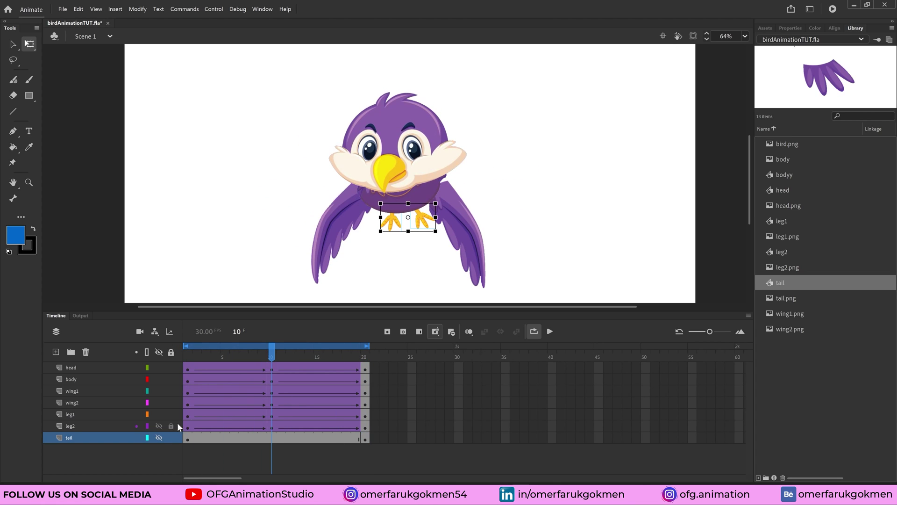
pyautogui.click(272, 438)
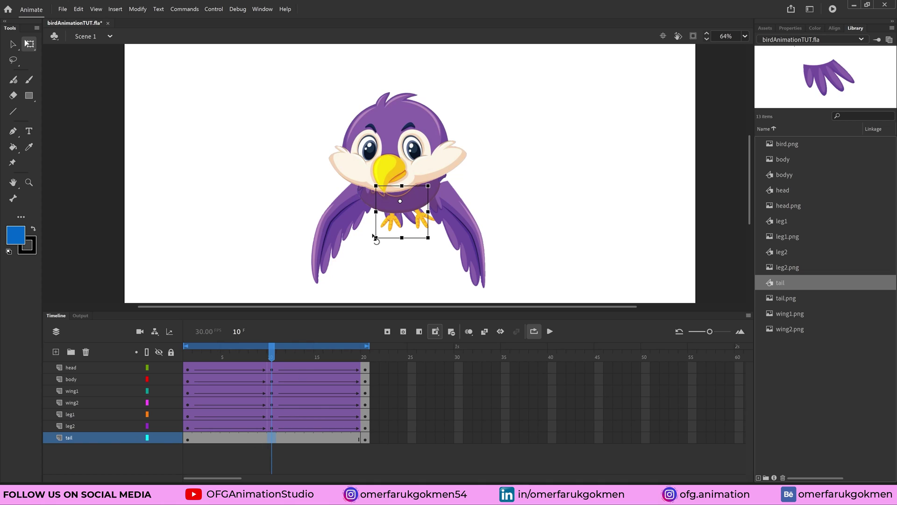
pyautogui.moveTo(403, 239); pyautogui.dragTo(403, 233)
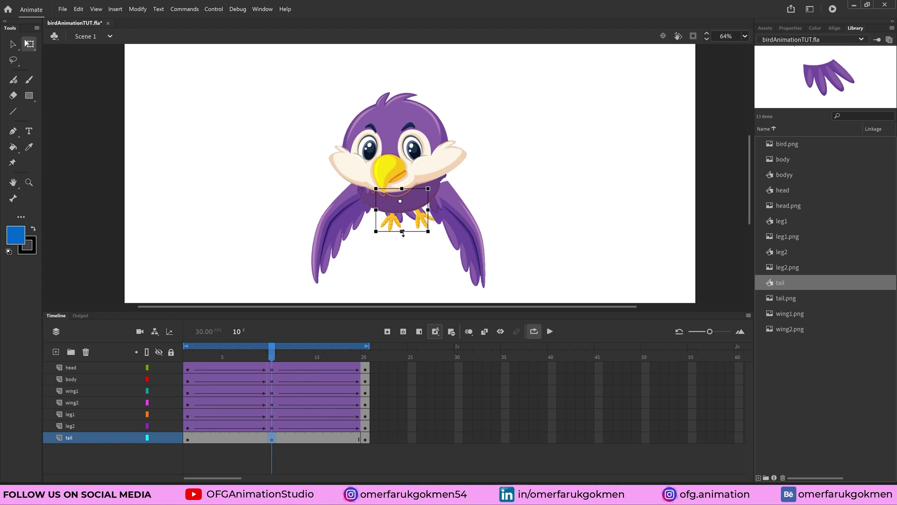
# Step: Create classic tweens on the tail layer across both spans around frame 10
pyautogui.moveTo(275, 346); pyautogui.dragTo(323, 356)
pyautogui.moveTo(221, 439); pyautogui.dragTo(300, 440)
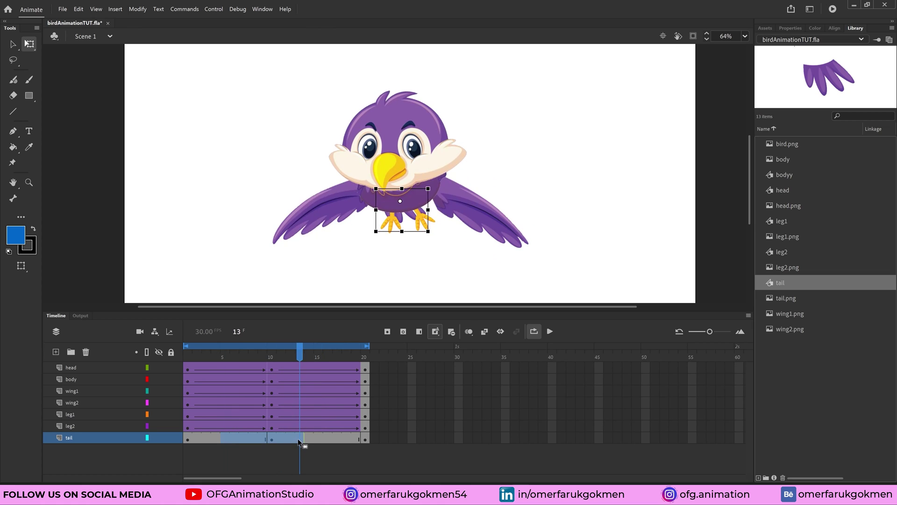
pyautogui.rightClick(299, 439)
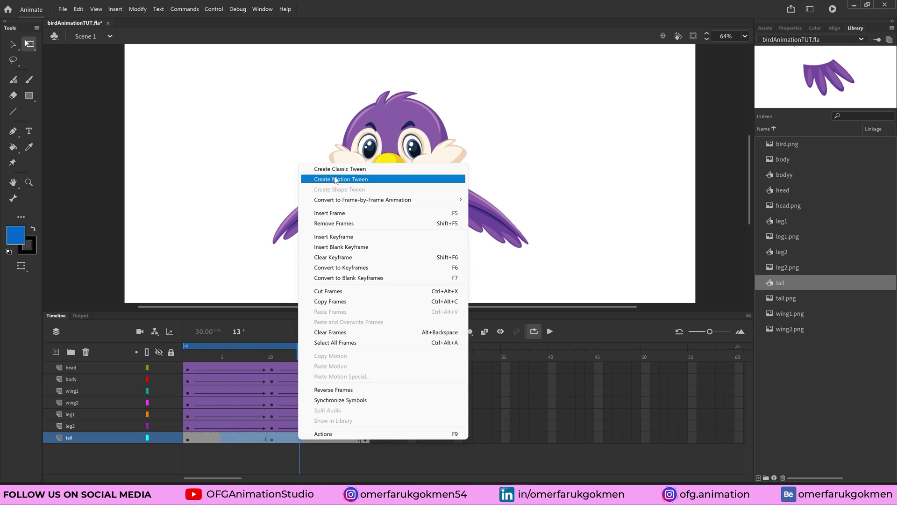
pyautogui.click(344, 169)
# Step: Play and scrub through the animation to check the tail movement together with the other body parts
pyautogui.press('Return')
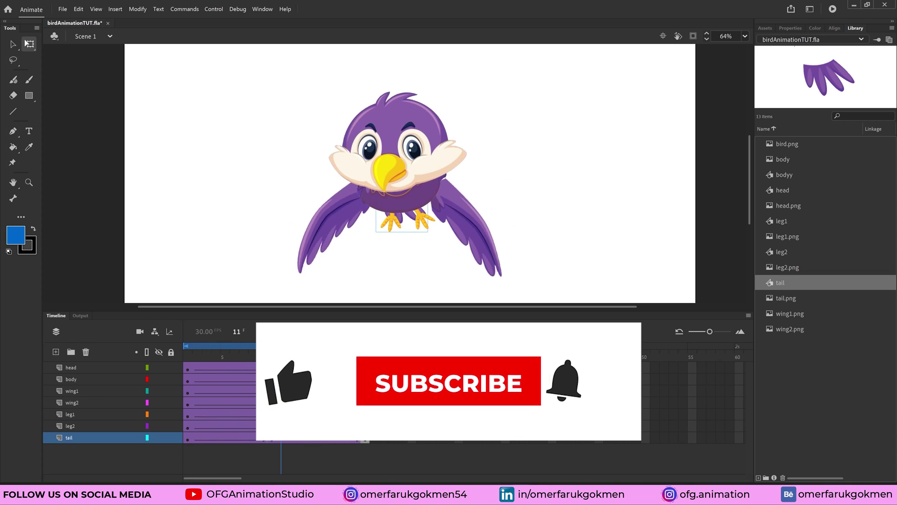
pyautogui.click(228, 353)
pyautogui.moveTo(229, 355); pyautogui.dragTo(365, 357)
# Step: Apply the Cubic Ease In Out effect to the tween spans of all layers and preview the loop
pyautogui.moveTo(331, 438); pyautogui.dragTo(234, 369)
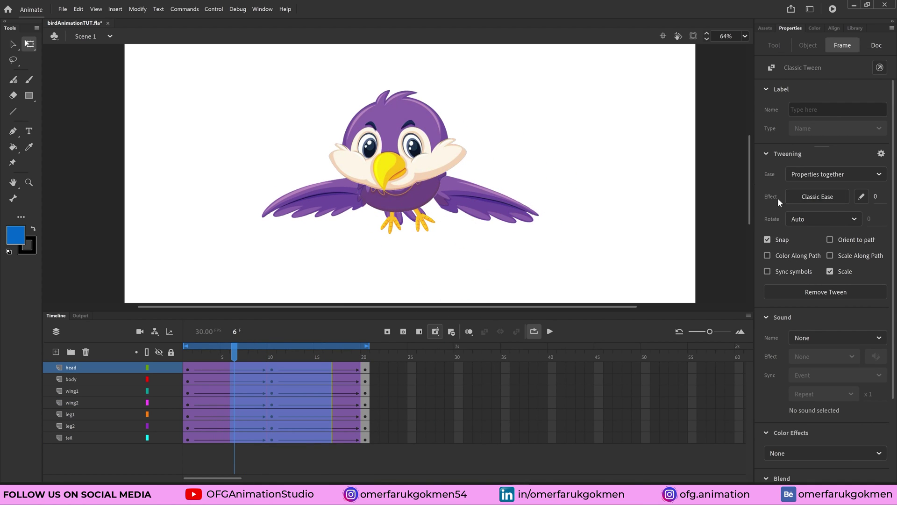
pyautogui.click(829, 176)
pyautogui.click(829, 174)
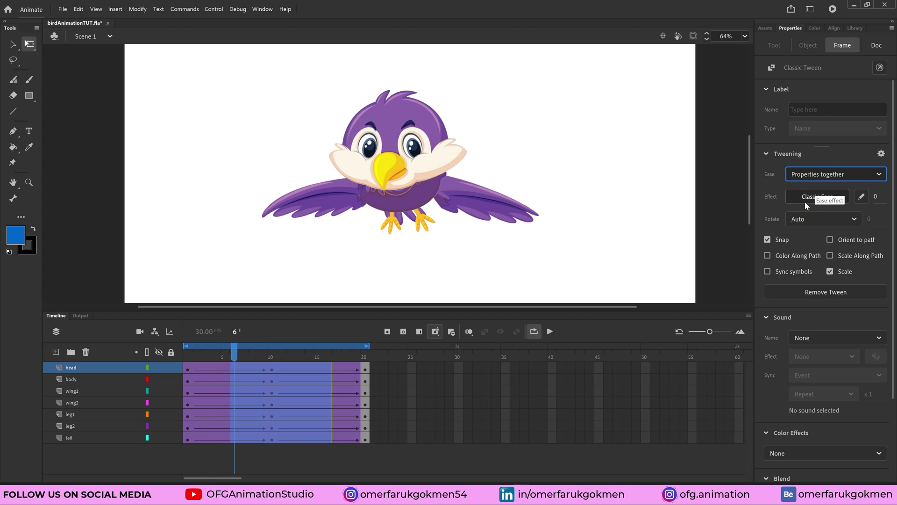
pyautogui.click(814, 197)
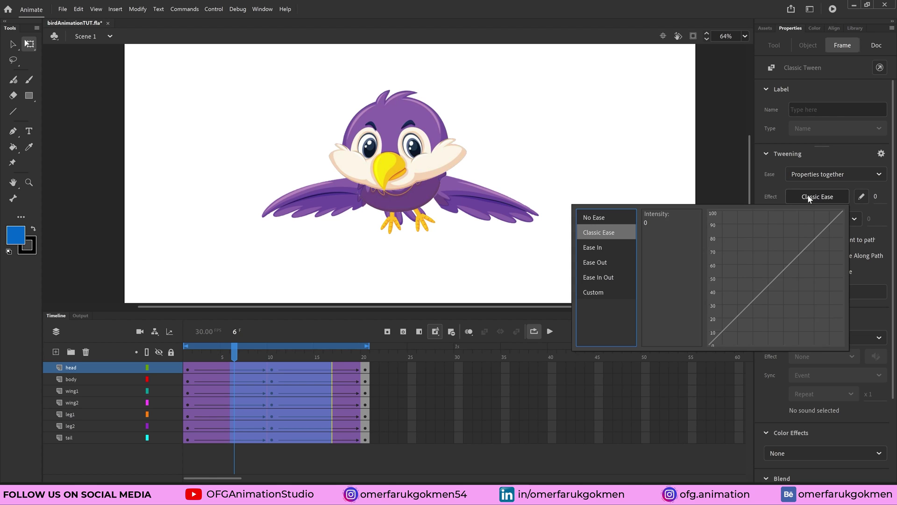
pyautogui.click(598, 277)
pyautogui.click(660, 219)
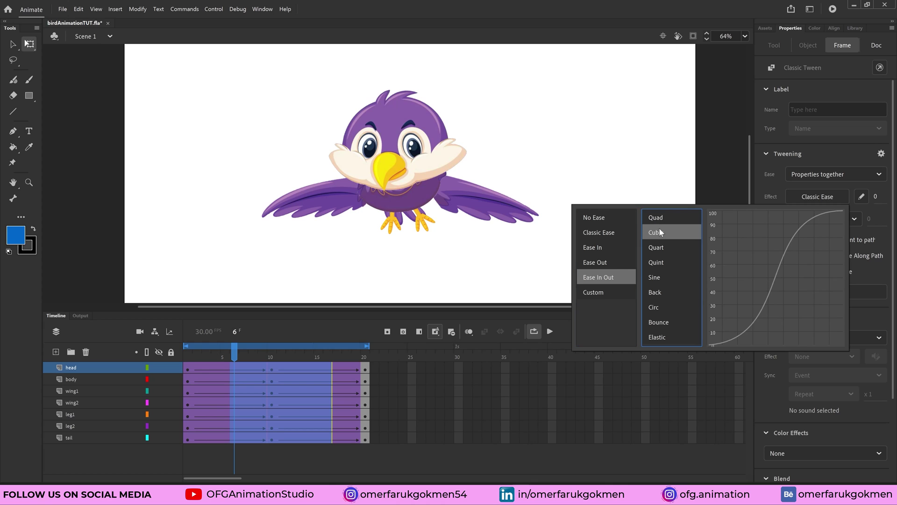
pyautogui.click(658, 250)
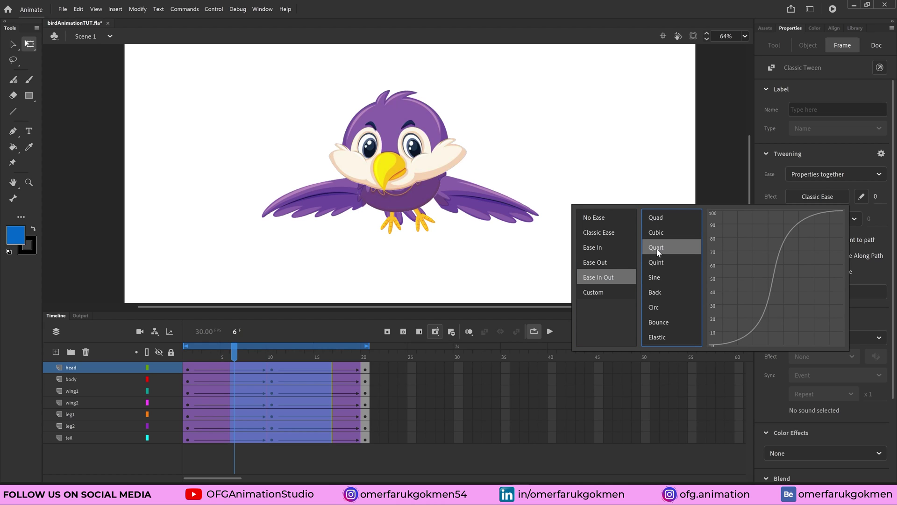
pyautogui.click(661, 229)
pyautogui.click(663, 220)
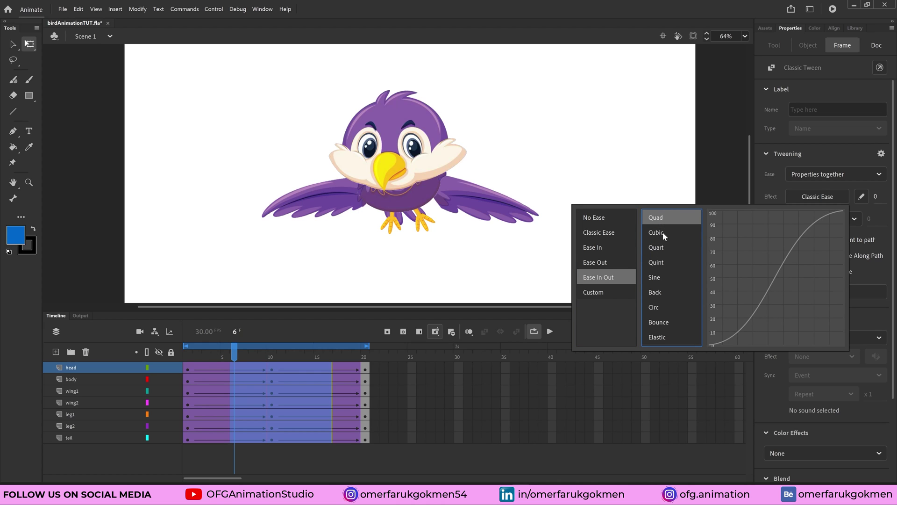
pyautogui.click(662, 233)
pyautogui.doubleClick(664, 236)
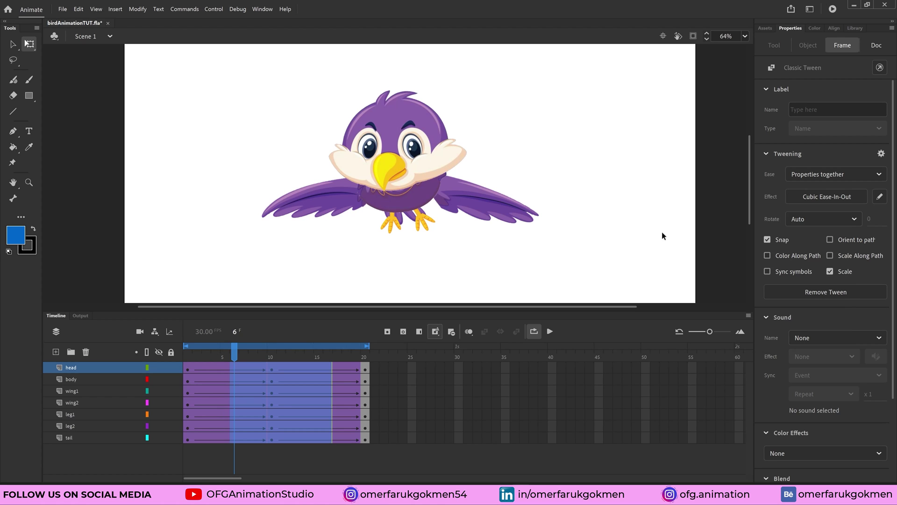
pyautogui.press('Return')
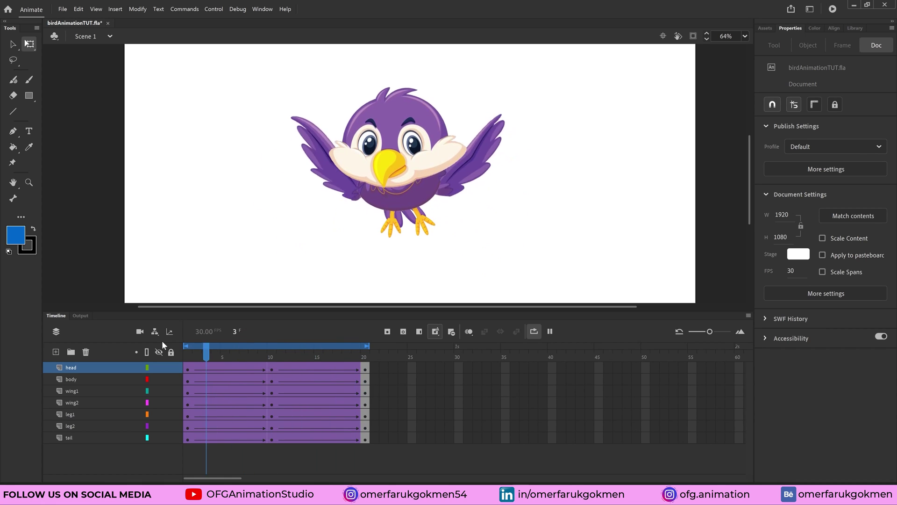
pyautogui.press('Return')
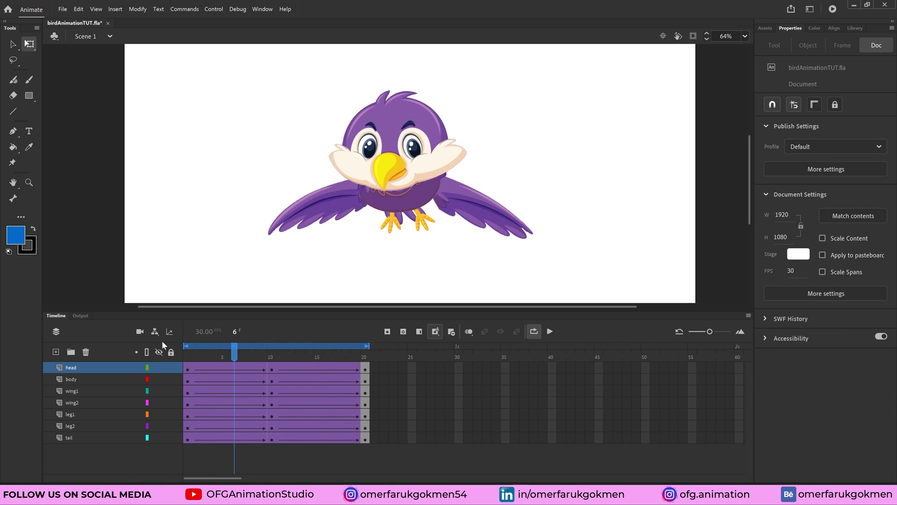
# Step: Set the ease effect of all layers' tween spans to Quad Ease In Out and play the loop
pyautogui.moveTo(328, 440); pyautogui.dragTo(226, 368)
pyautogui.click(821, 197)
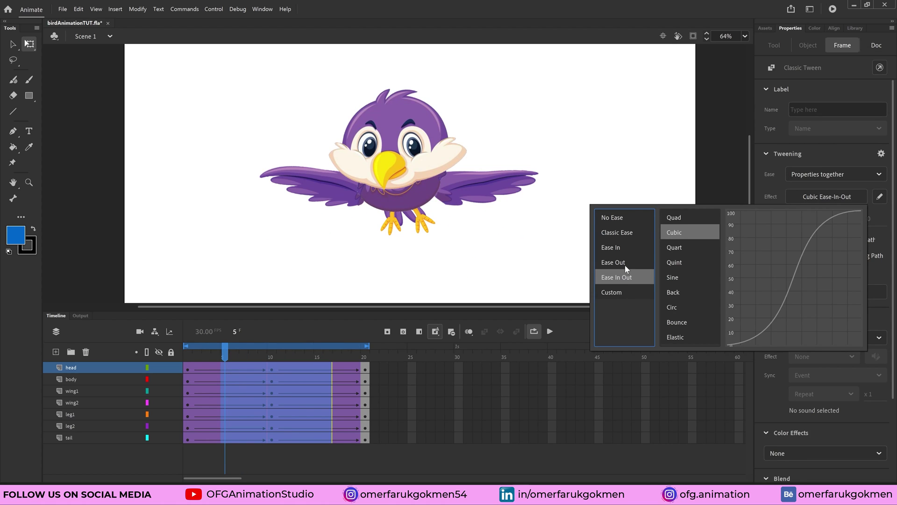
pyautogui.click(682, 219)
pyautogui.doubleClick(678, 217)
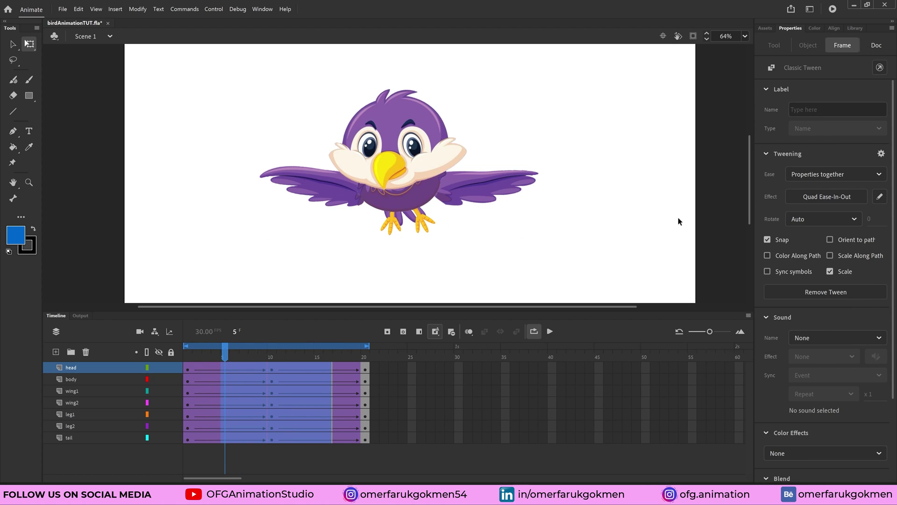
pyautogui.press('Return')
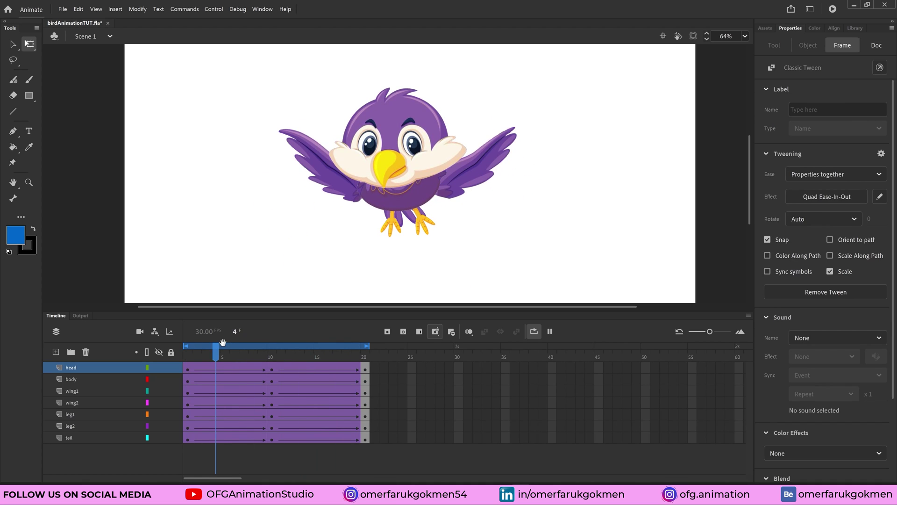
# Step: At frame 1, nudge the wing on the wing1 layer slightly left, closer to the bird's body
pyautogui.moveTo(220, 345); pyautogui.dragTo(262, 363)
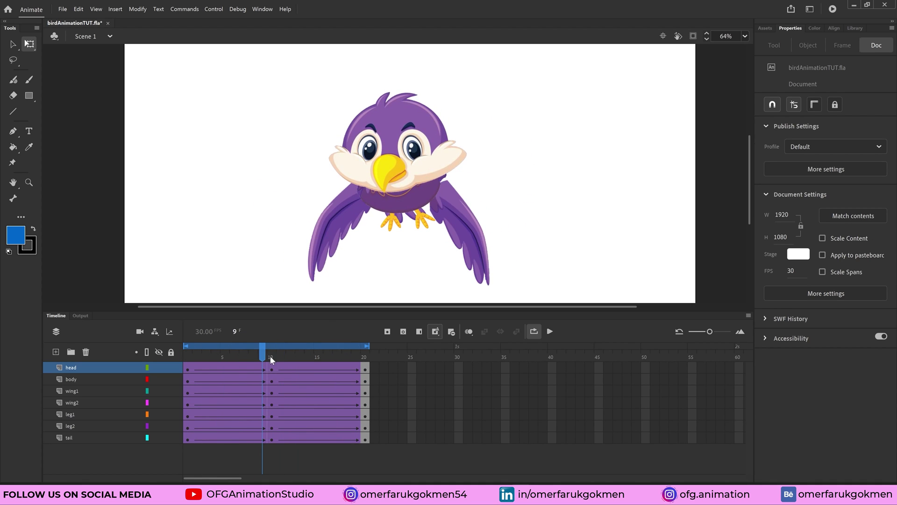
pyautogui.click(78, 391)
pyautogui.click(72, 403)
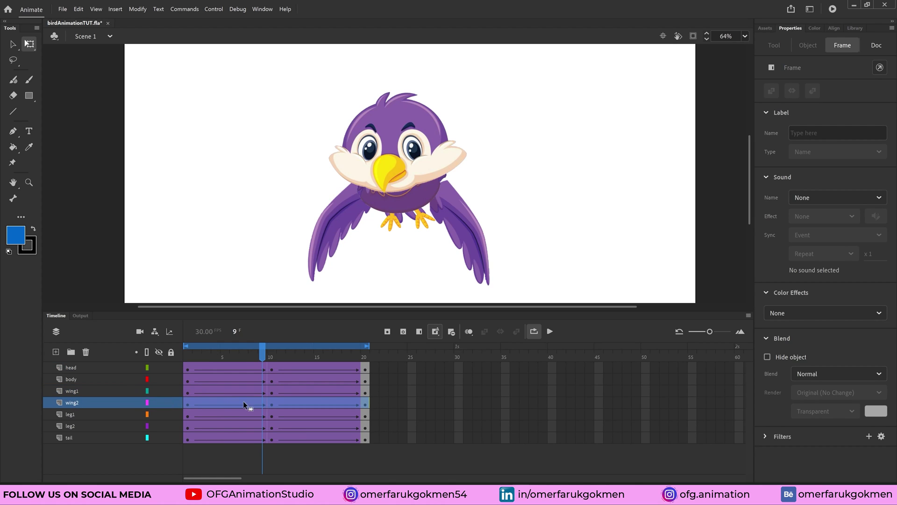
pyautogui.click(271, 392)
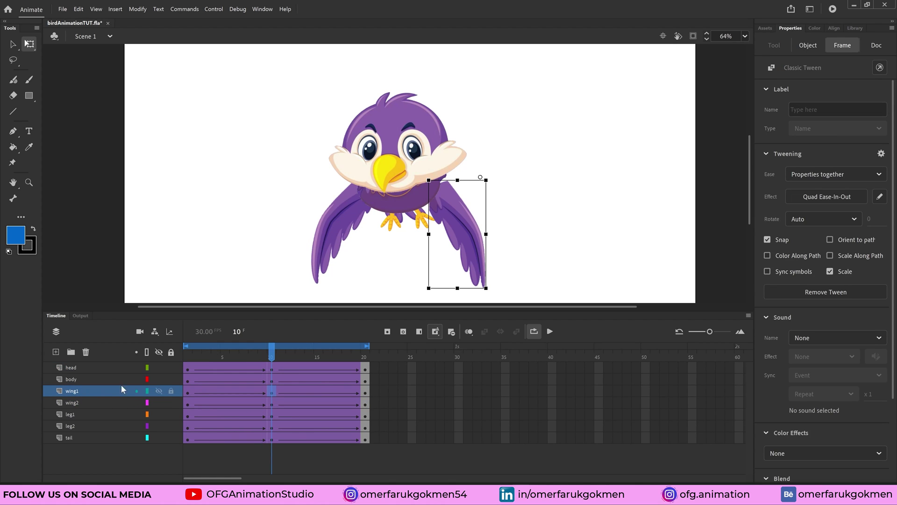
pyautogui.moveTo(274, 357); pyautogui.dragTo(188, 357)
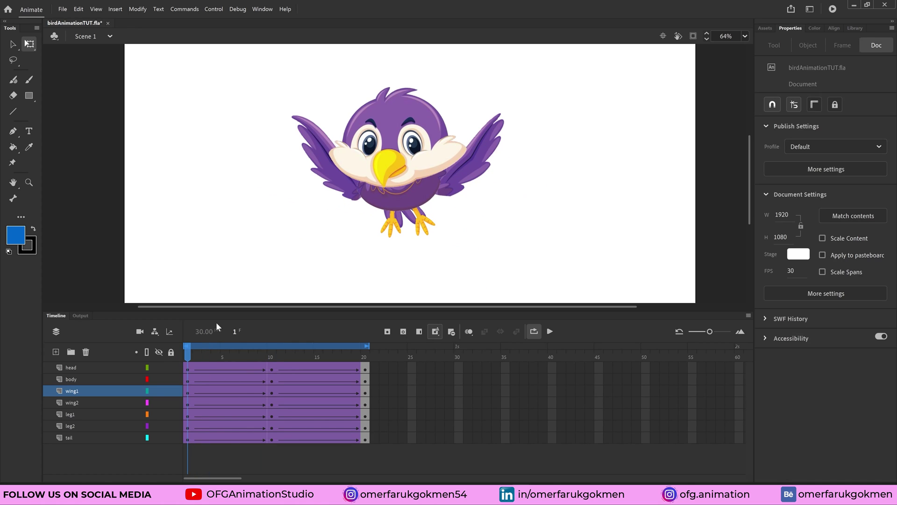
pyautogui.click(187, 393)
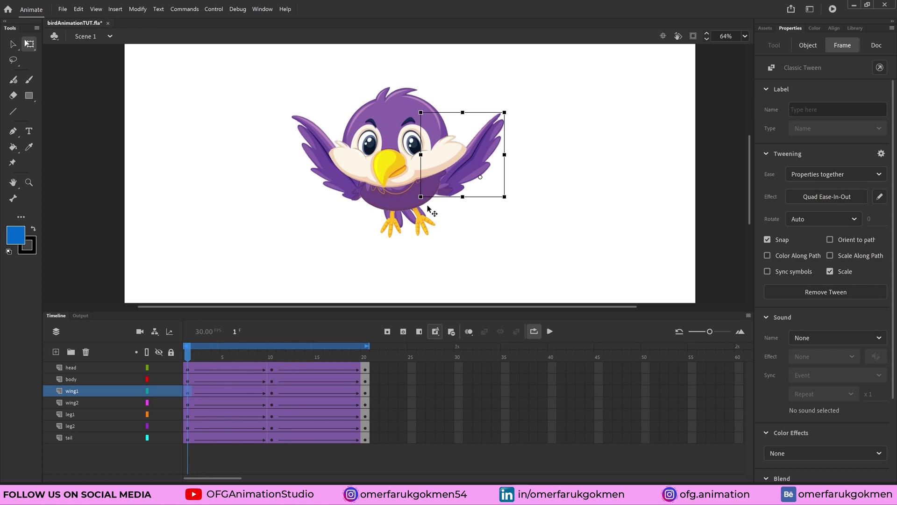
pyautogui.press('Left')
pyautogui.press('Left')
pyautogui.press('Left')
pyautogui.press('Left')
pyautogui.press('Left')
pyautogui.press('Left')
pyautogui.press('Left')
pyautogui.press('Left')
pyautogui.press('Left')
pyautogui.press('Left')
pyautogui.press('Left')
pyautogui.press('Left')
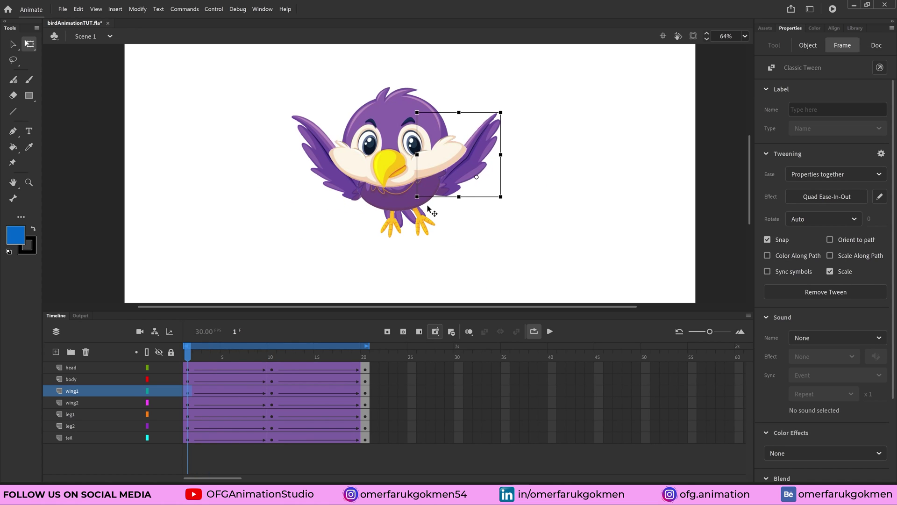
# Step: At the frame 10 keyframe, nudge the wing1 wing slightly up and left toward the body
pyautogui.moveTo(188, 349); pyautogui.dragTo(276, 374)
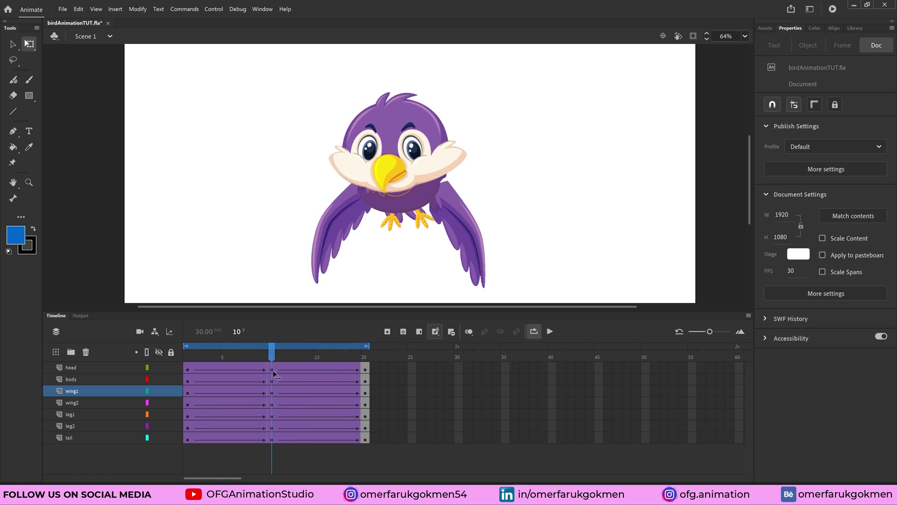
pyautogui.click(274, 395)
pyautogui.press('Up')
pyautogui.press('Up')
pyautogui.press('Up')
pyautogui.press('Up')
pyautogui.press('Up')
pyautogui.press('Up')
pyautogui.press('Up')
pyautogui.press('Left')
pyautogui.press('Left')
pyautogui.press('Left')
pyautogui.press('Left')
pyautogui.press('Left')
pyautogui.press('Left')
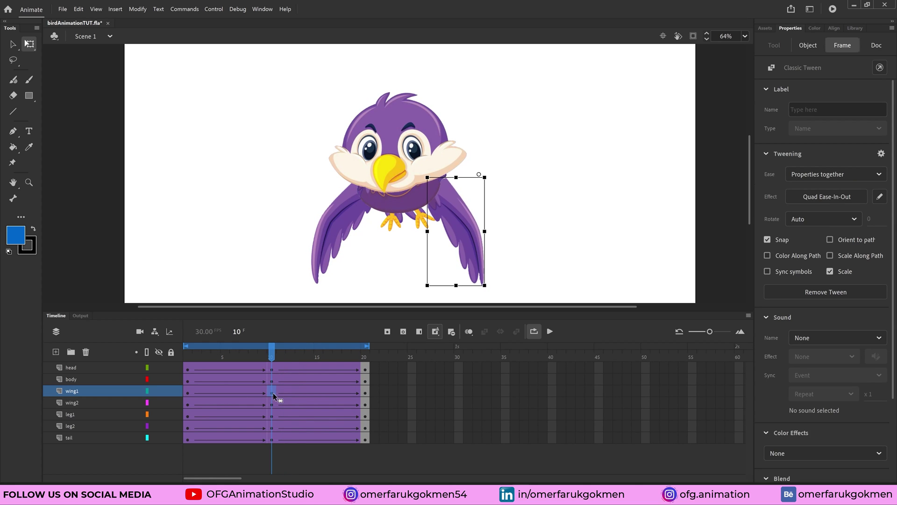
# Step: Preview the loop from the start to check the adjusted wing1 movement
pyautogui.moveTo(274, 352); pyautogui.dragTo(148, 354)
pyautogui.press('Return')
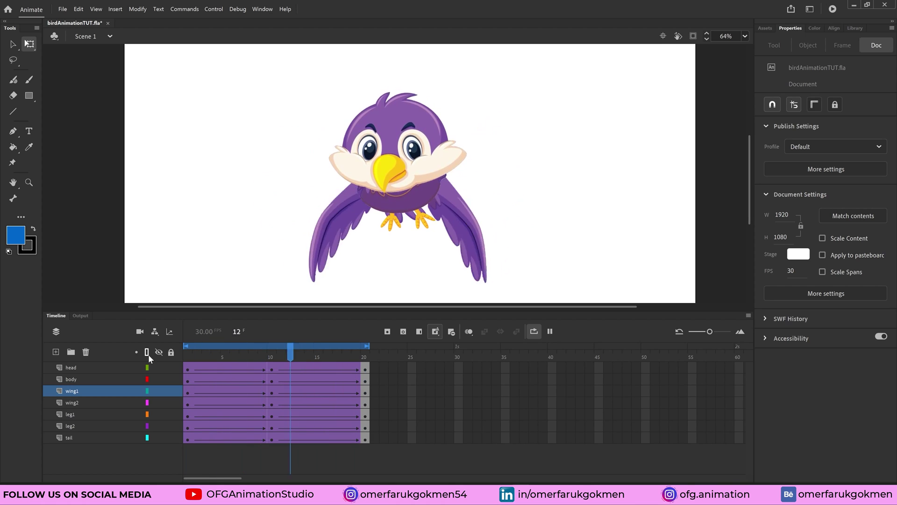
pyautogui.press('Return')
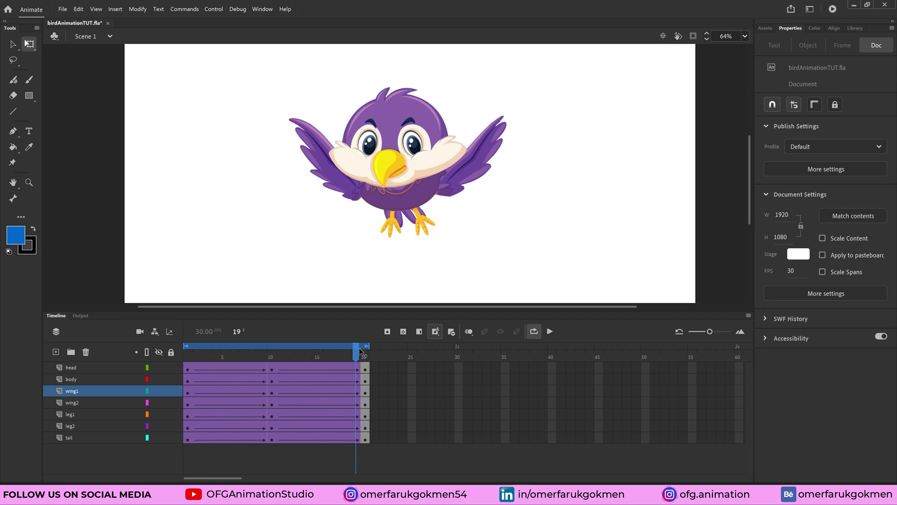
# Step: Copy the wing1 layer's frame 1 keyframe onto frame 20 and replay the loop
pyautogui.moveTo(357, 351); pyautogui.dragTo(365, 351)
pyautogui.click(187, 393)
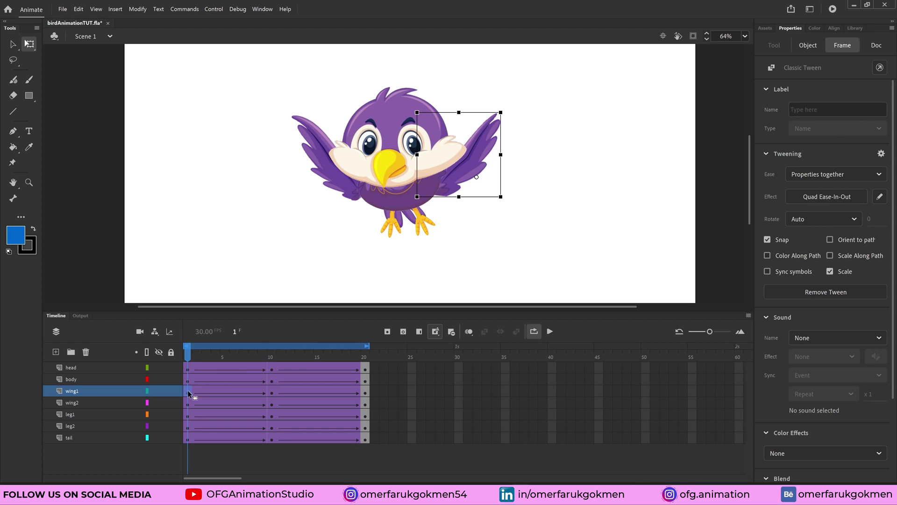
pyautogui.click(365, 393)
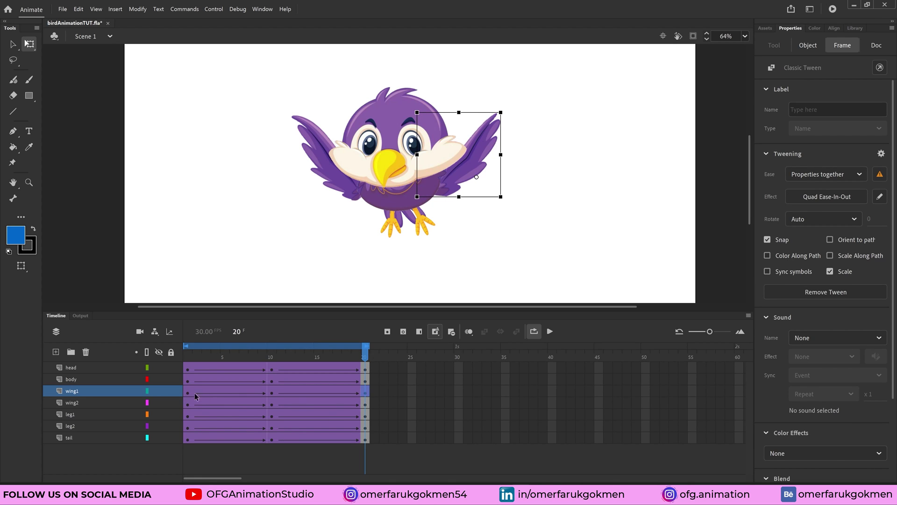
pyautogui.press('Return')
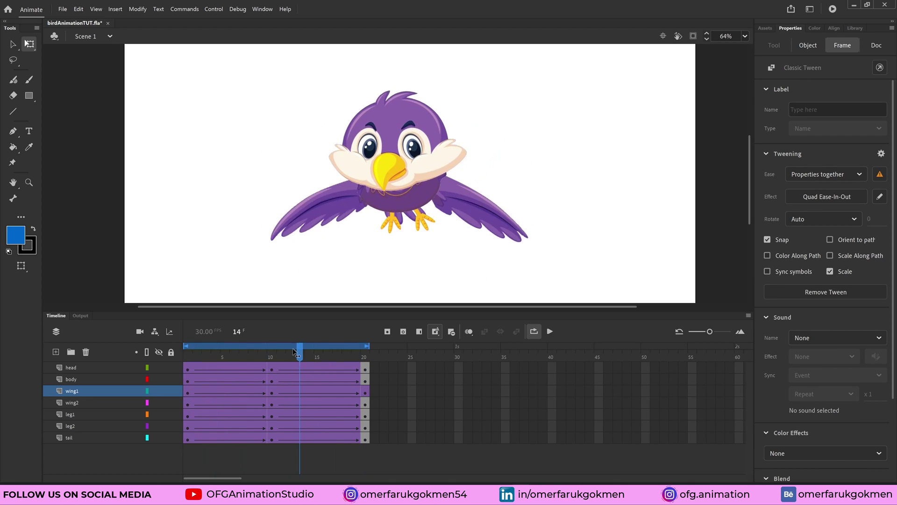
pyautogui.click(84, 331)
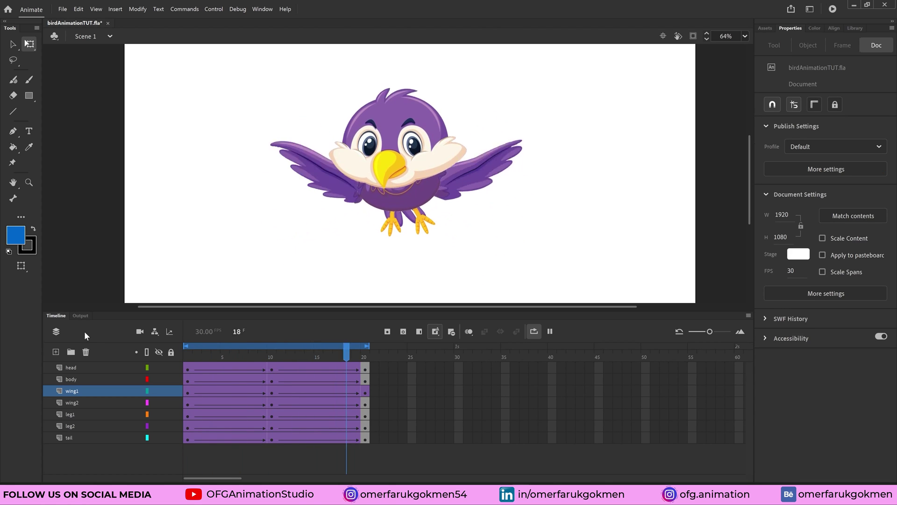